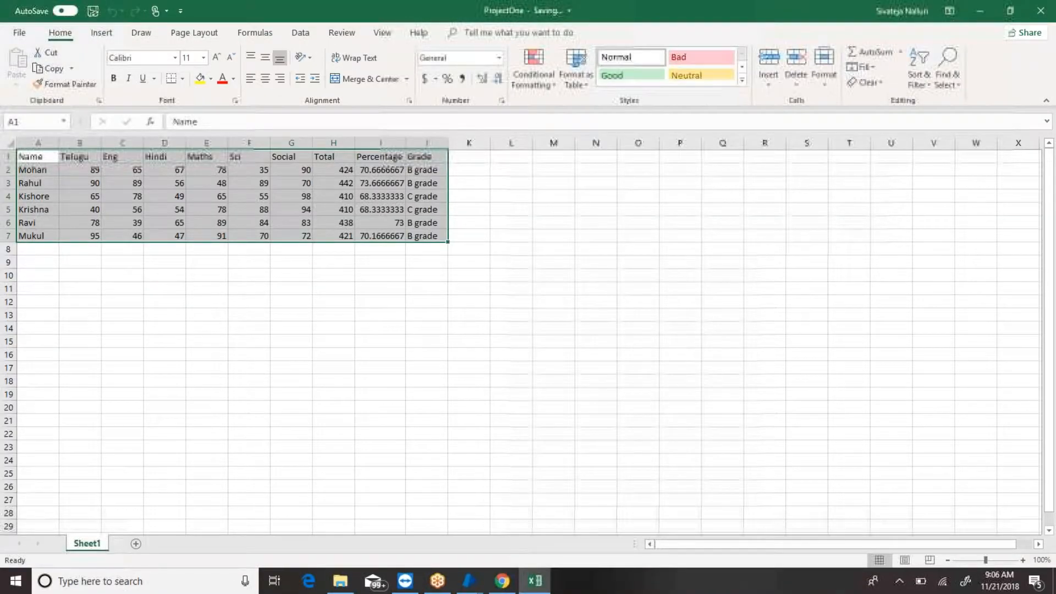
Step: Clear the student results under Total, Percentage and Grade in cells H2:J7
left_click(315, 293)
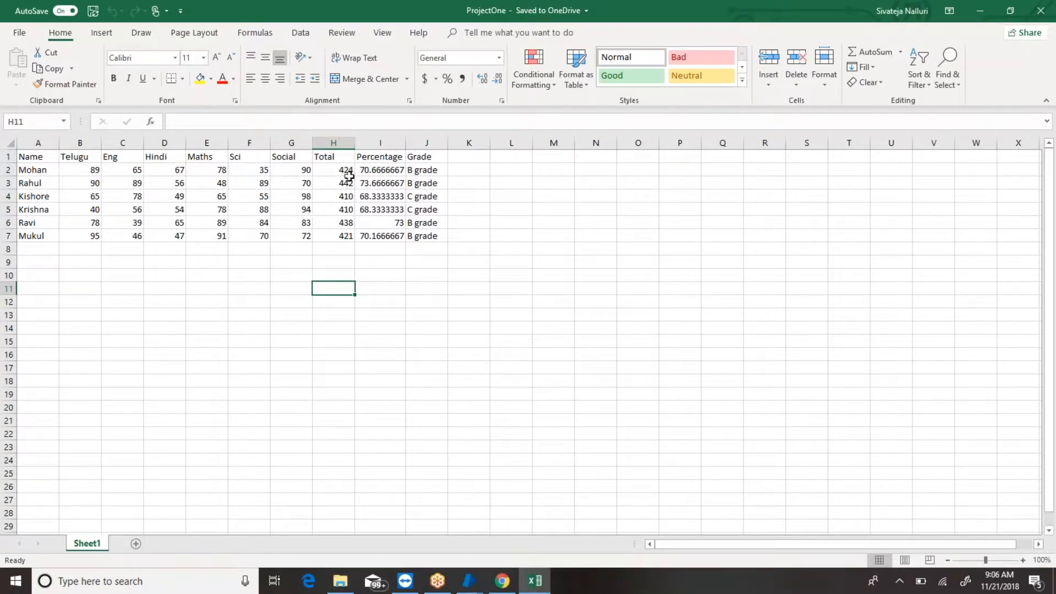
left_click_drag(340, 171, 416, 236)
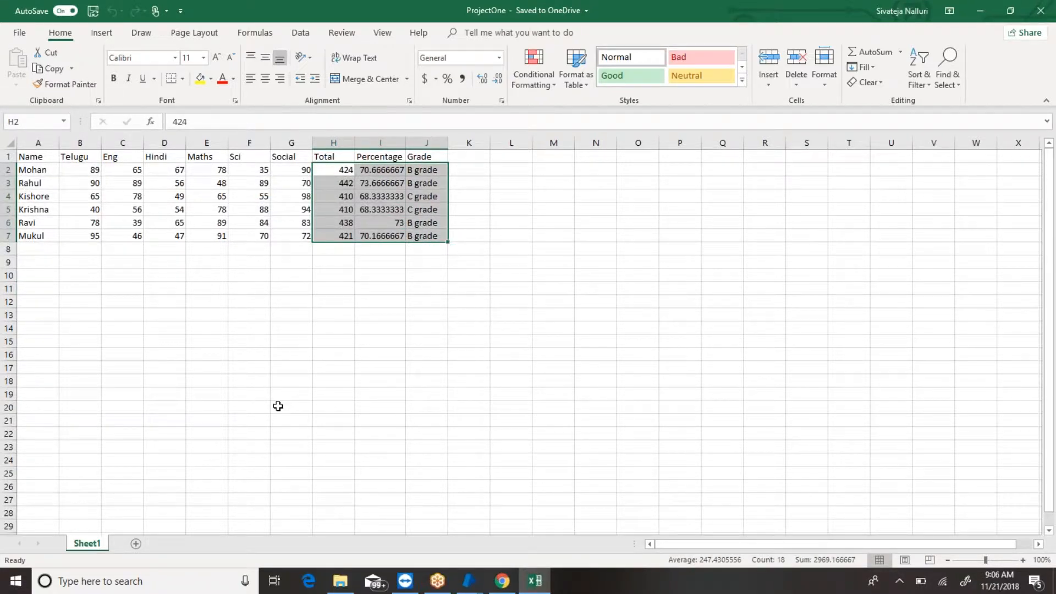
key("Delete")
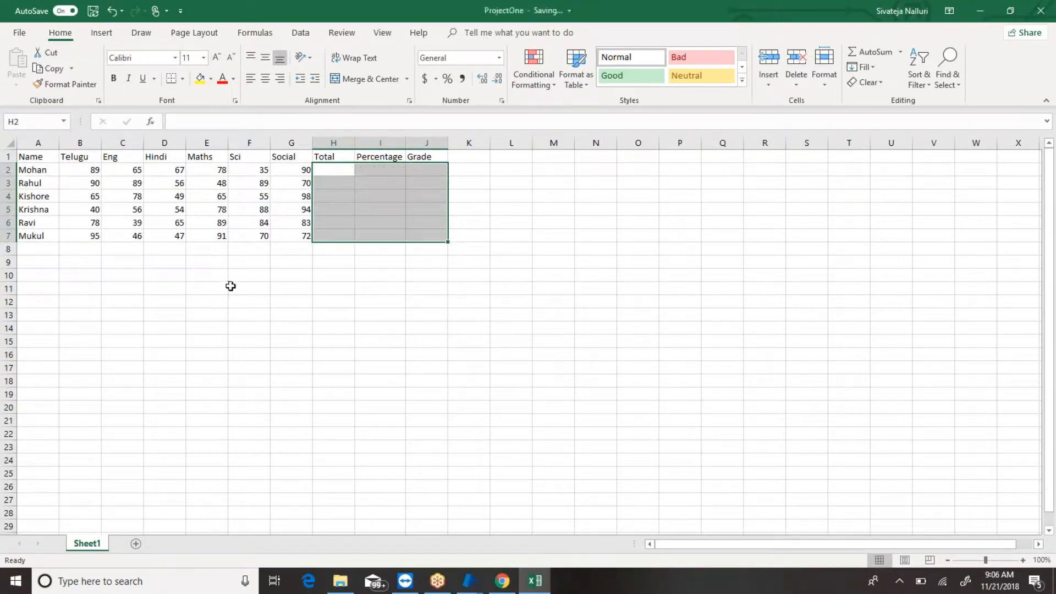
left_click(230, 285)
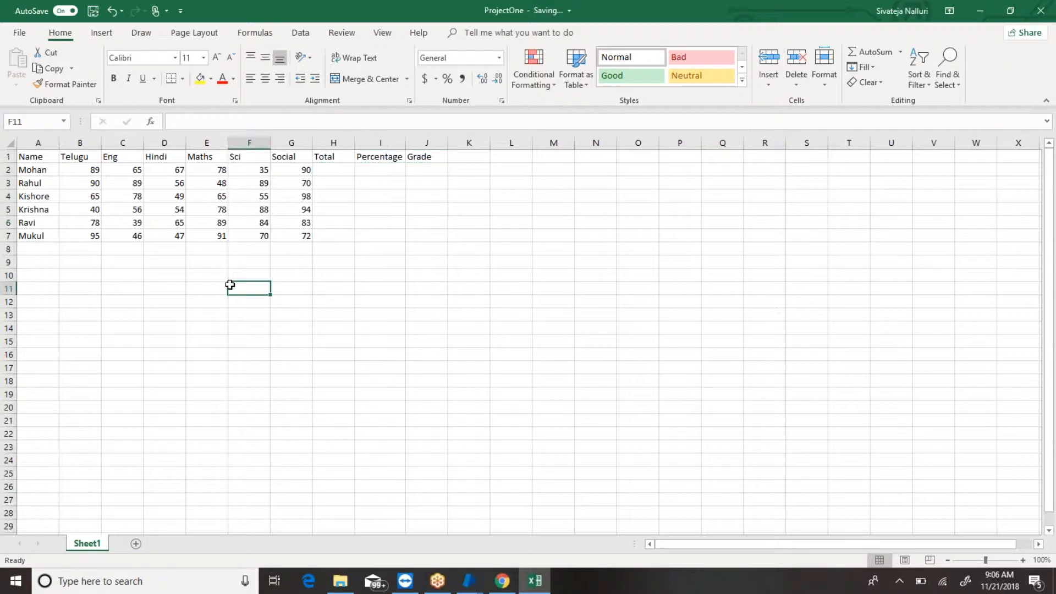
Step: Set the Hindi marks in cells D2 and D3 to 98
left_click(179, 174)
type("98")
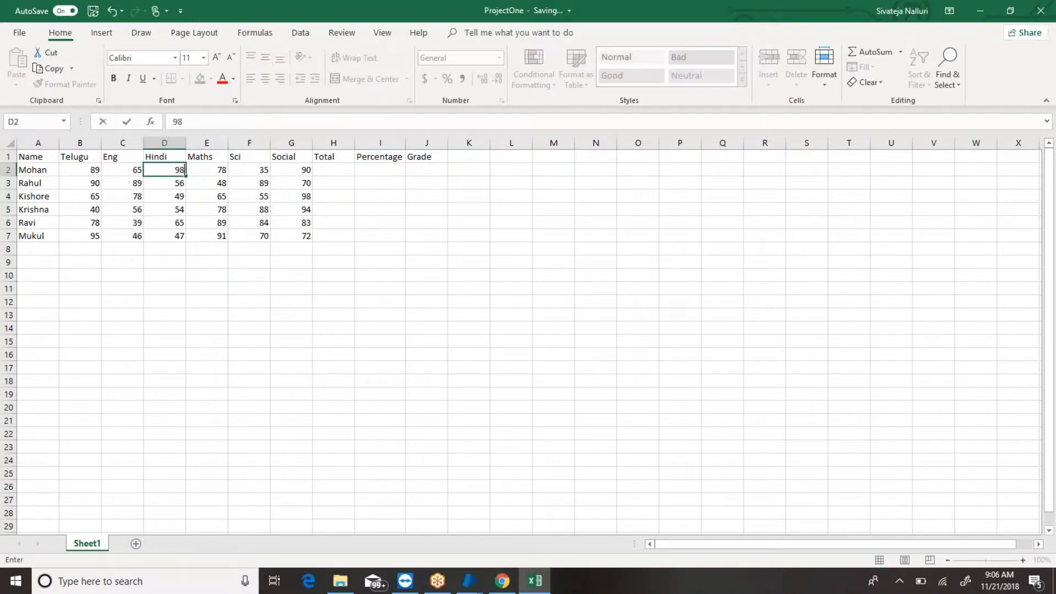
key("Tab")
key("Left")
key("Left")
key("Down")
key("Right")
type("98")
key("Return")
Step: Set the Hindi mark of the last student, in cell D7, to 98
key("Down")
key("Down")
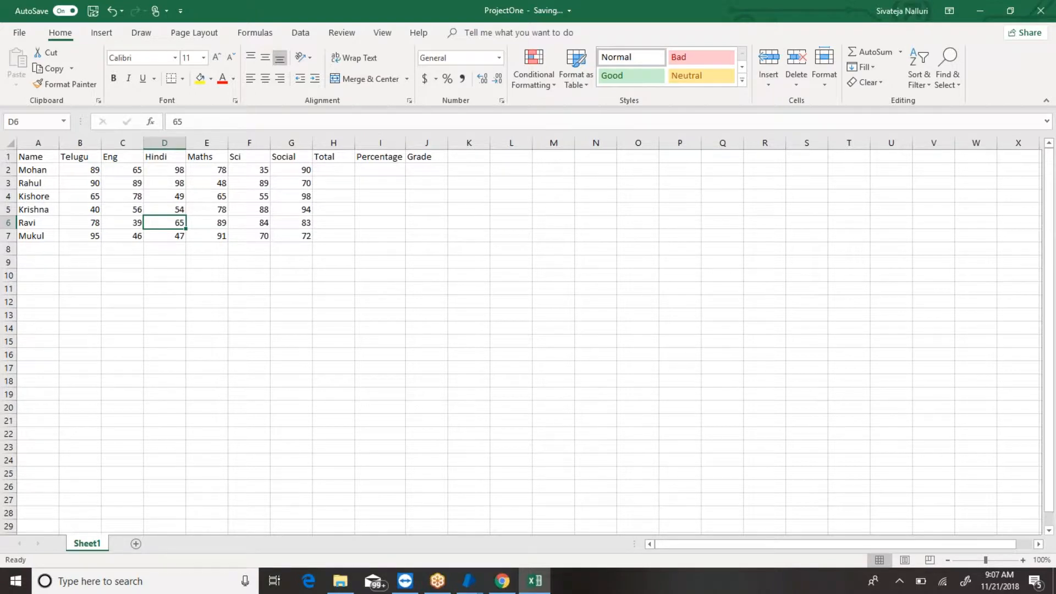
key("Down")
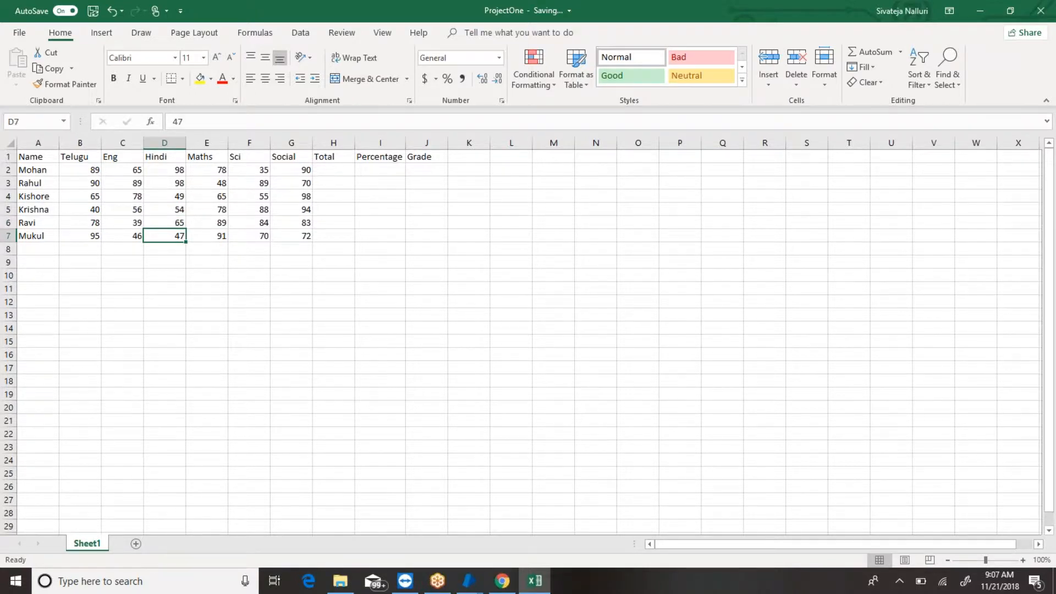
type("98")
key("Tab")
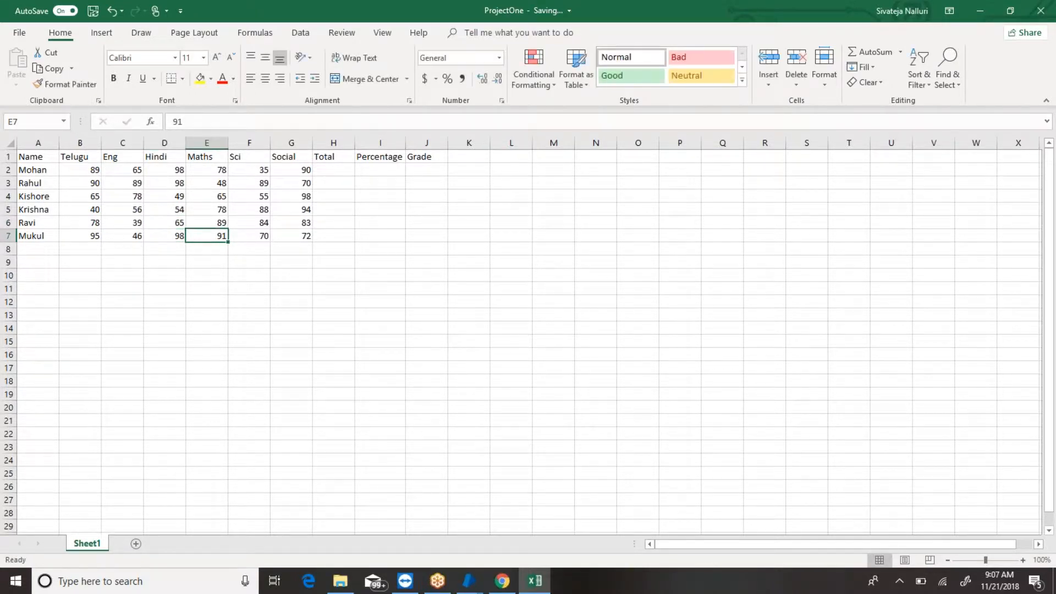
Step: Set the Hindi mark in cell D5 to 98 and close the ProjectOne workbook
key("Up")
key("Up")
key("Right")
key("Up")
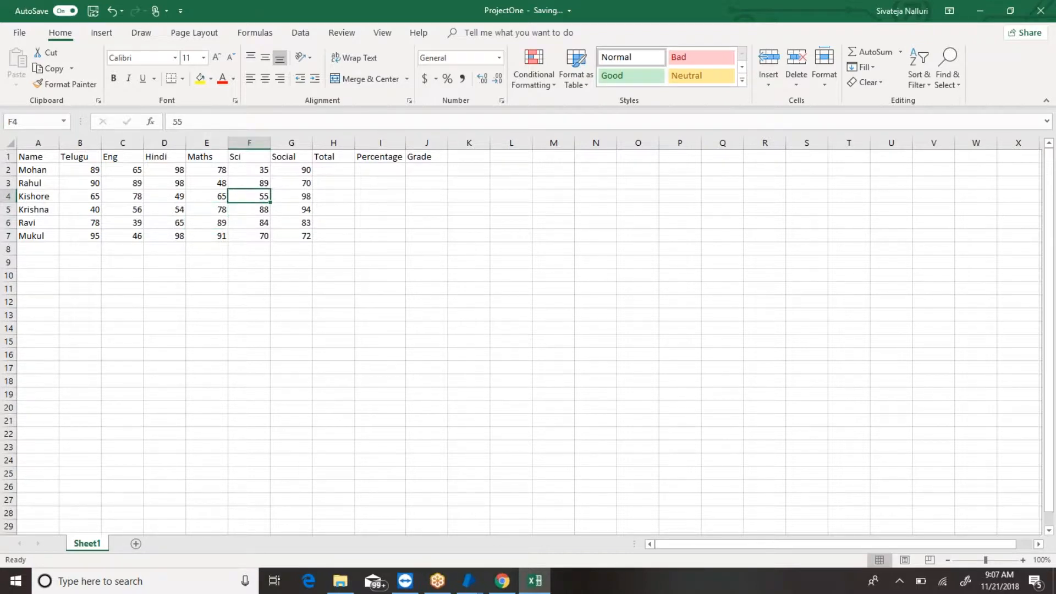
key("Down")
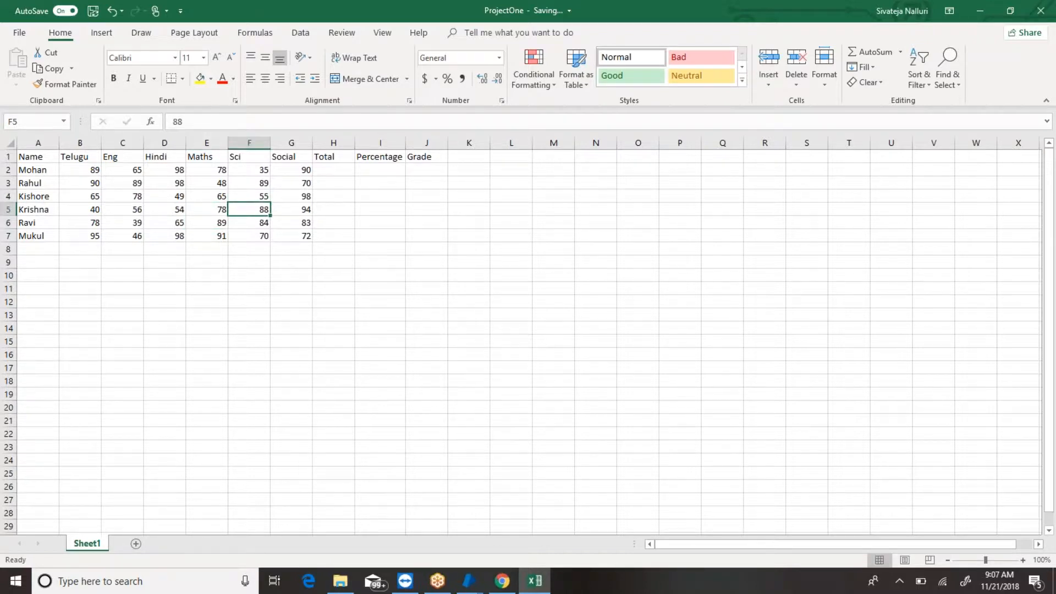
key("Left")
key("Left")
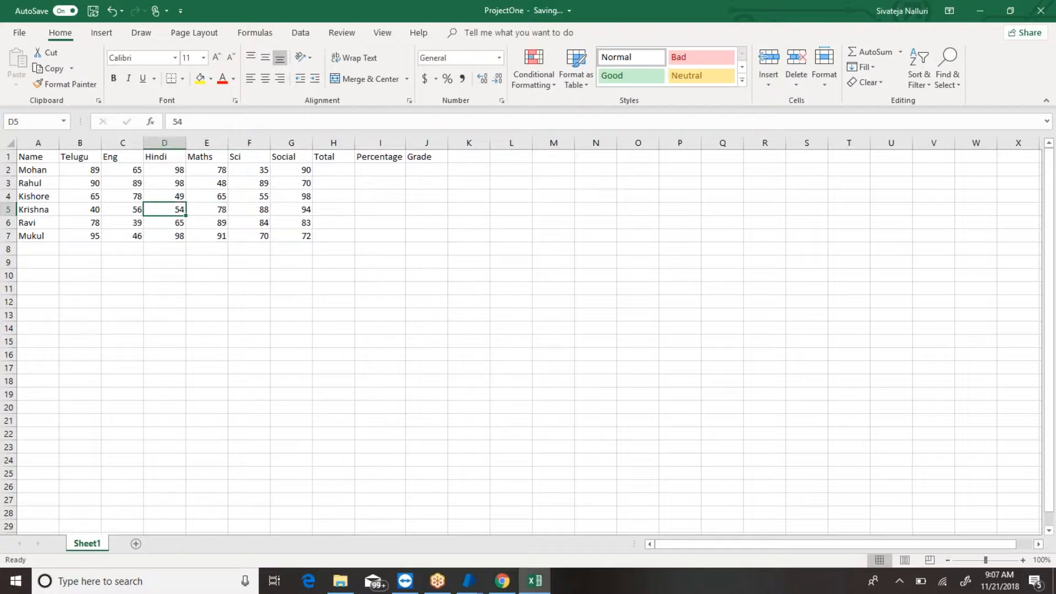
type("100")
key("Return")
key("Up")
type("98")
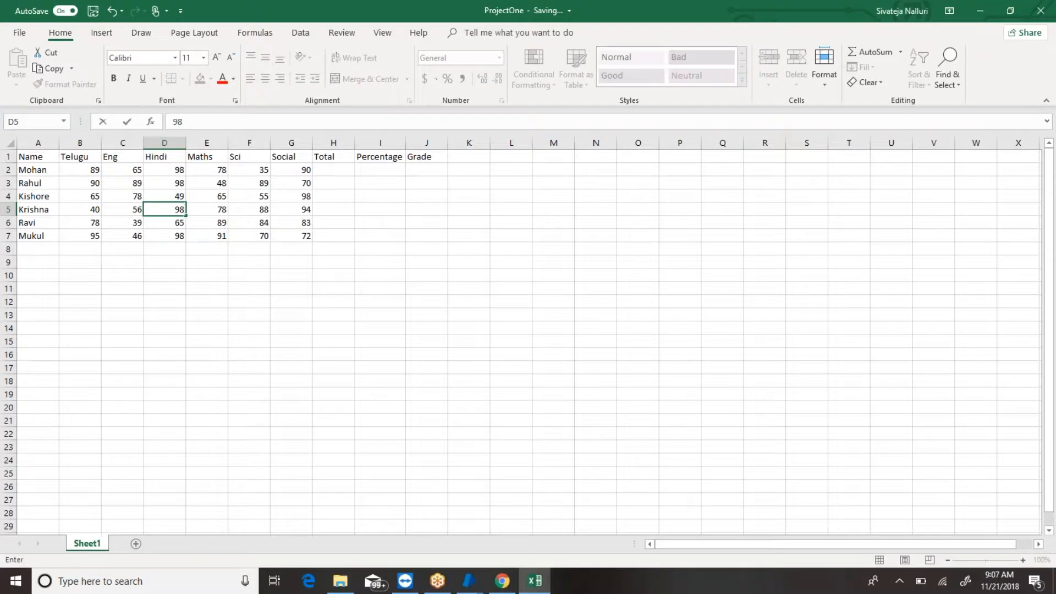
key("Return")
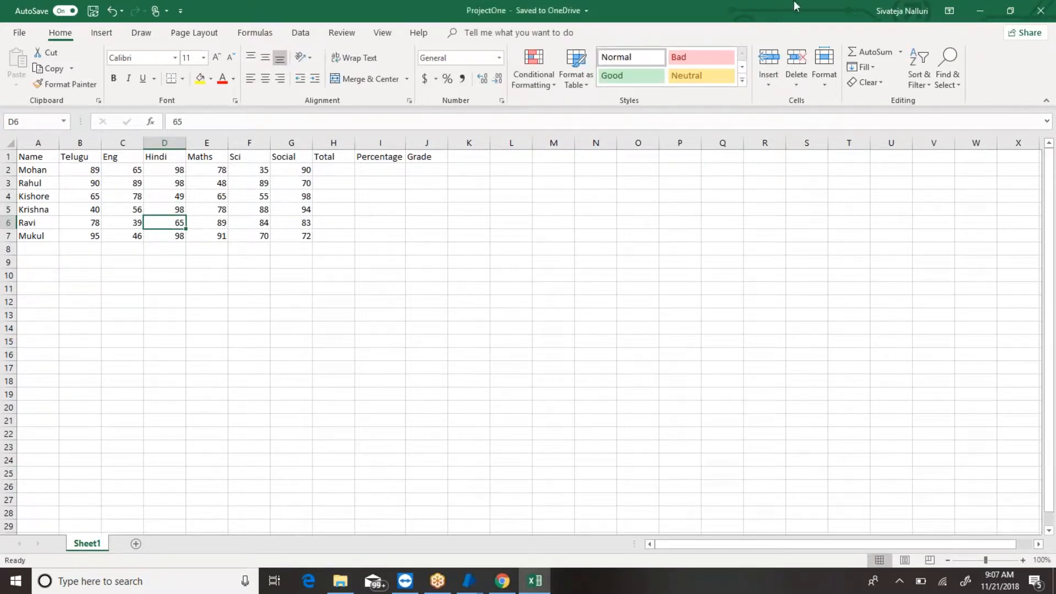
left_click(1044, 14)
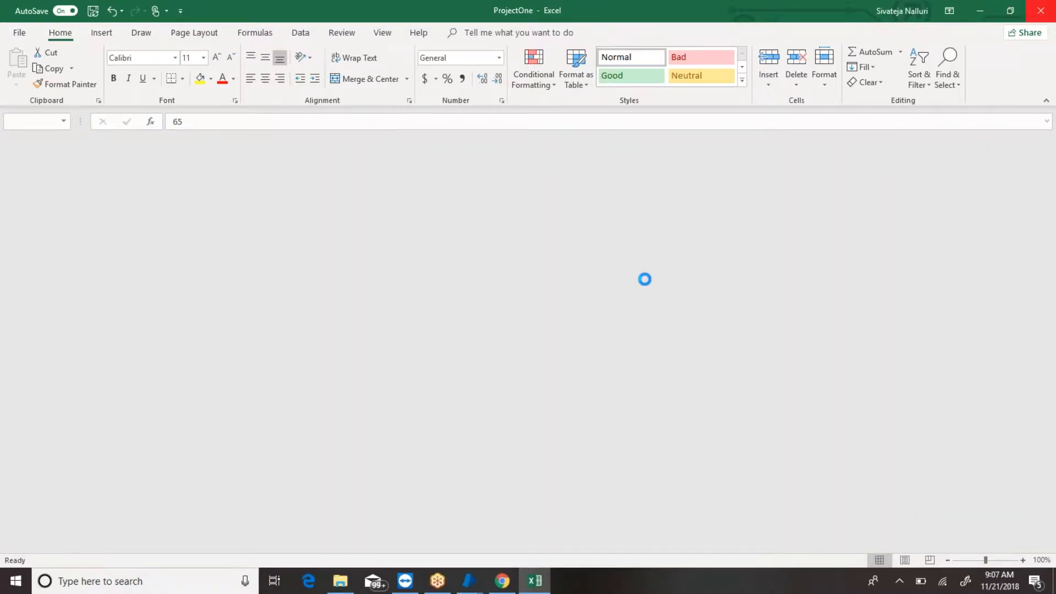
left_click(355, 352)
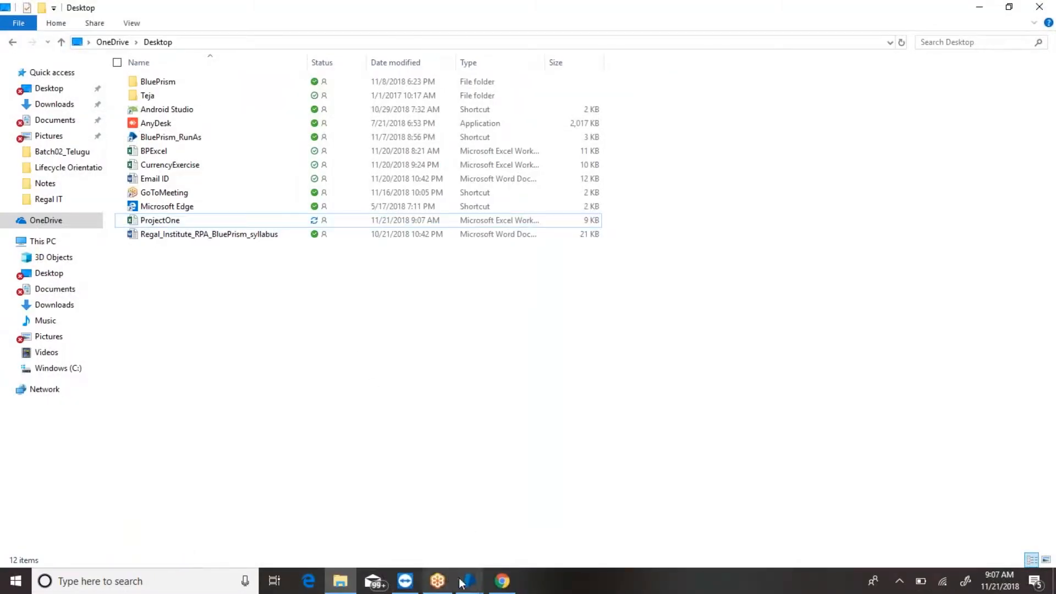
Step: Switch to the Blue Prism Process Studio window and reset the Batch02_ProjectOne1 process
mouse_move(465, 587)
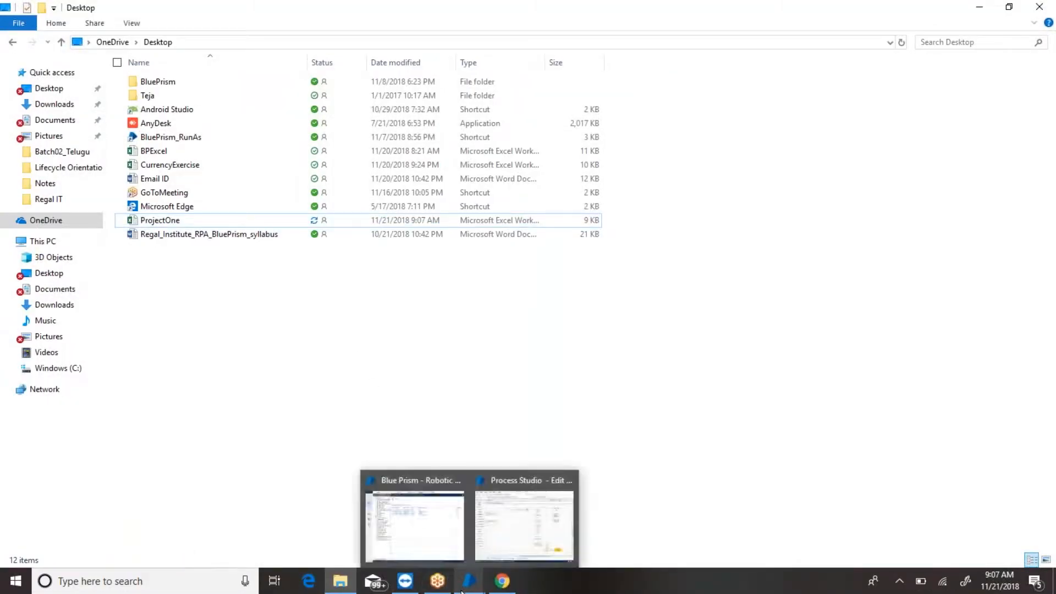
left_click(515, 529)
left_click(429, 357)
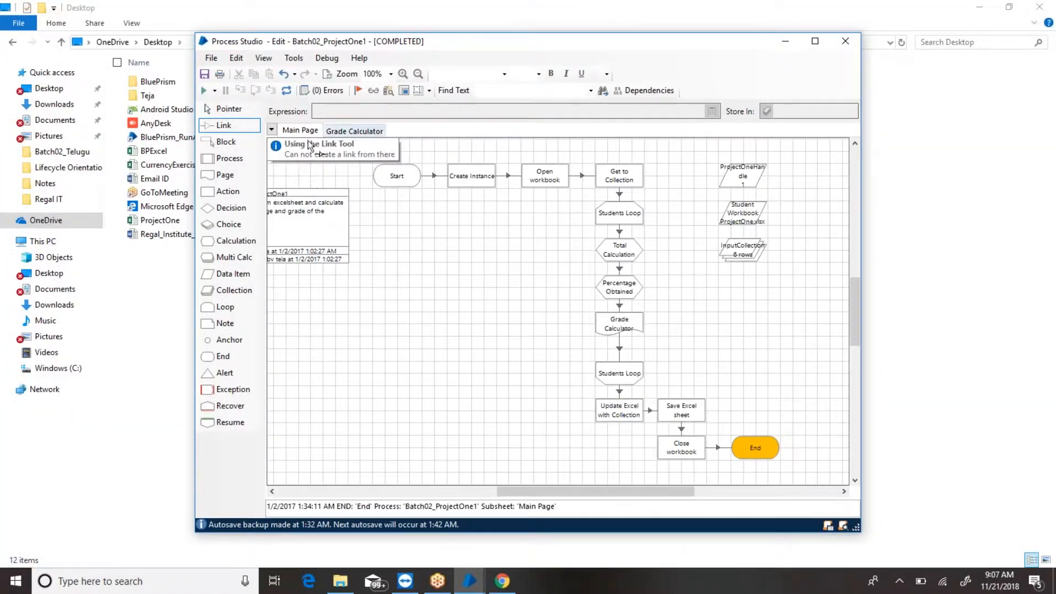
left_click(286, 91)
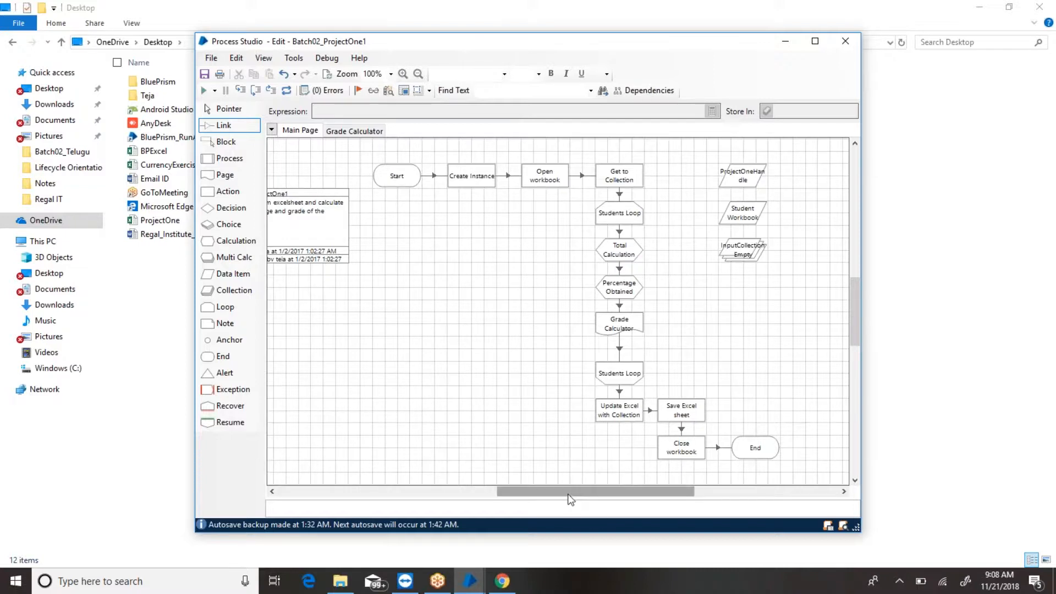
Step: Save the Batch02_ProjectOne1 process with the edit summary "Project one"
left_click_drag(565, 494, 538, 496)
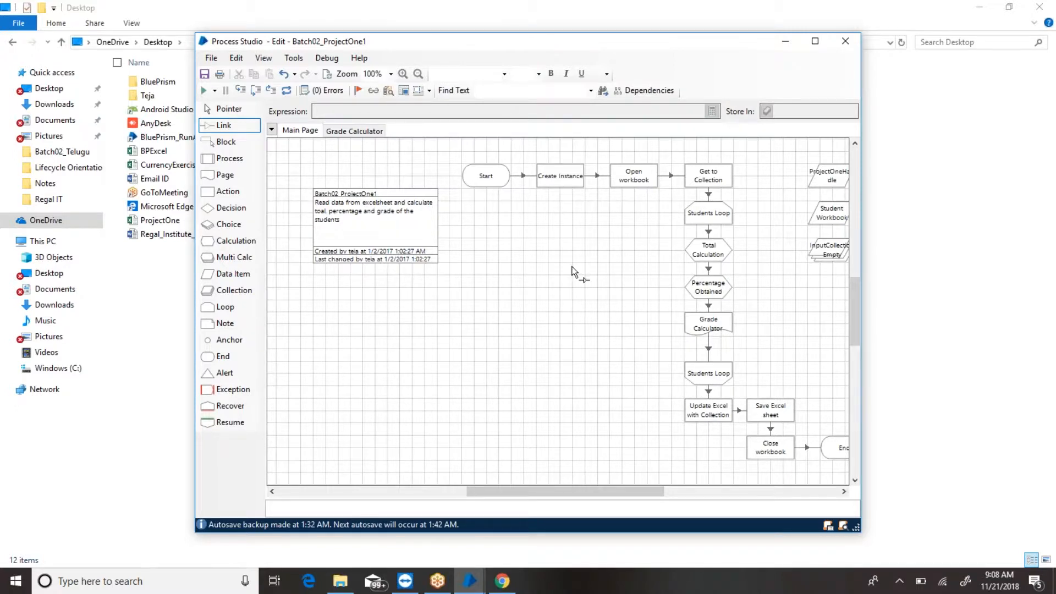
left_click(599, 256)
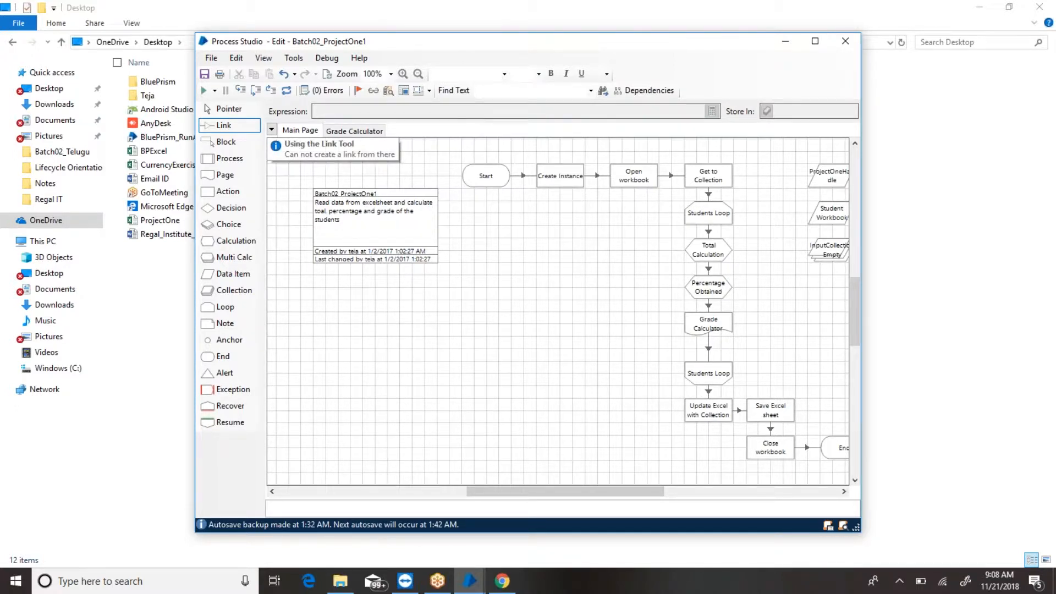
key("ctrl+s")
type("Project one")
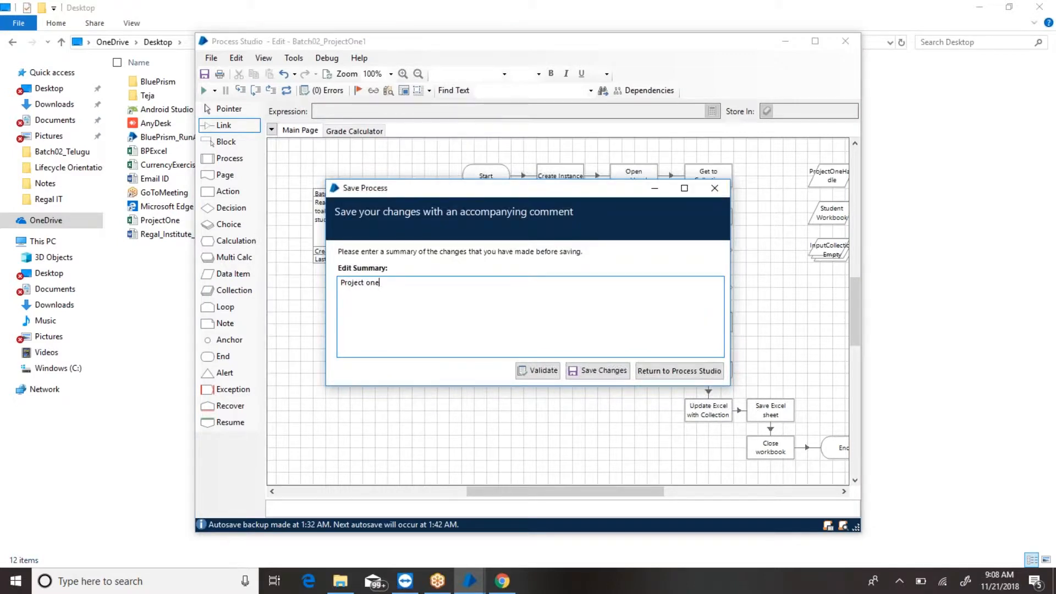
left_click(601, 369)
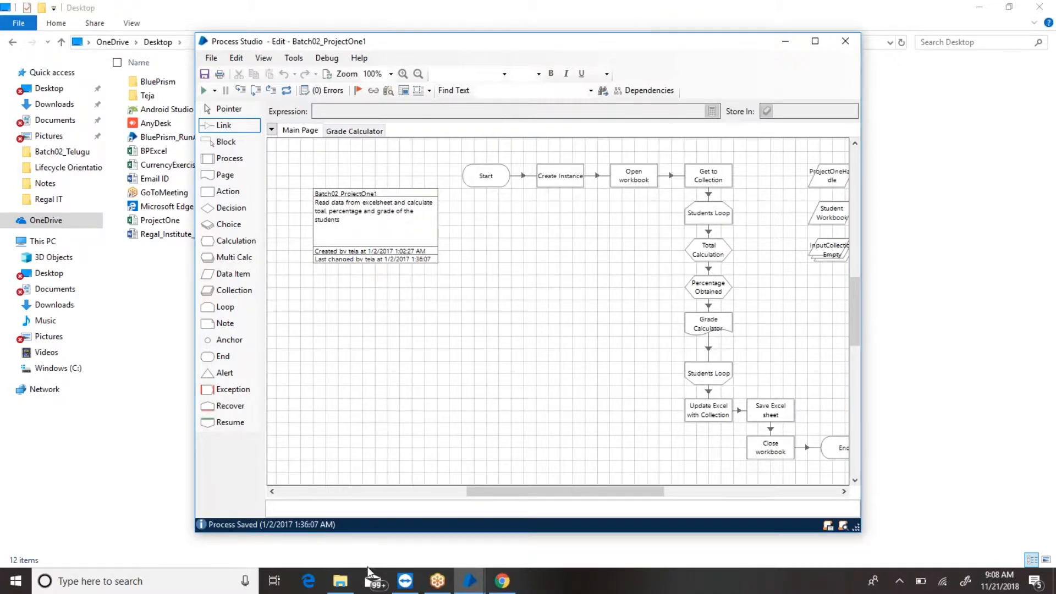
Step: Switch to the main Blue Prism window and examine the available processes, resources and today's sessions in Control
mouse_move(471, 581)
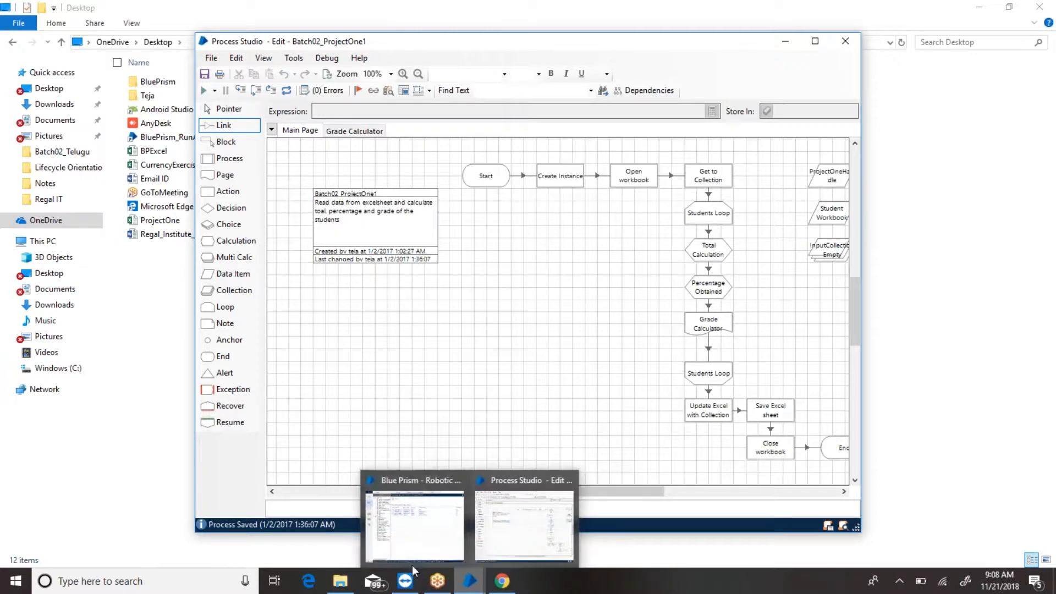
left_click(385, 537)
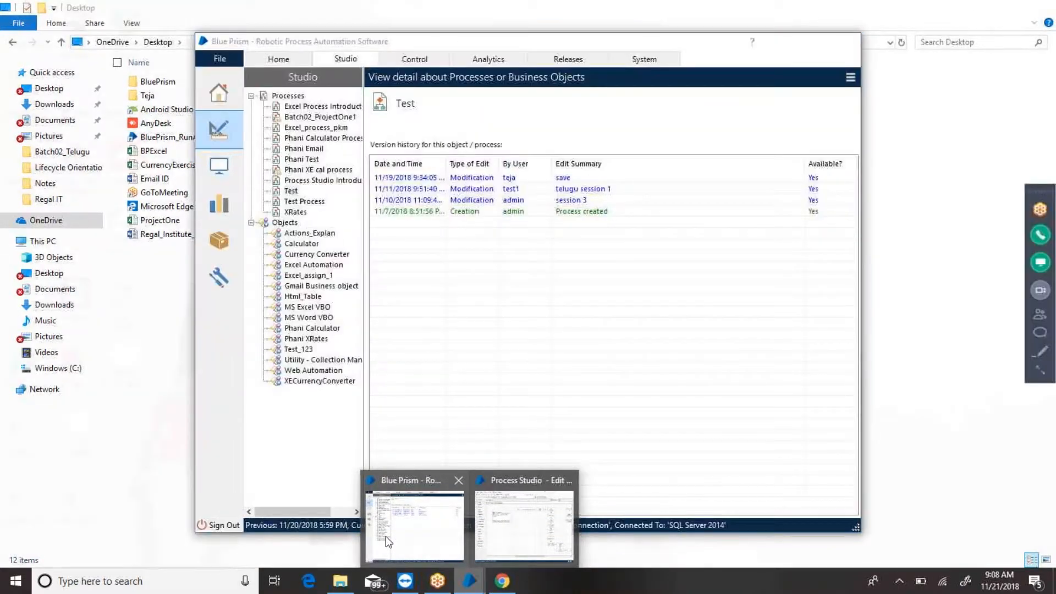
left_click(420, 59)
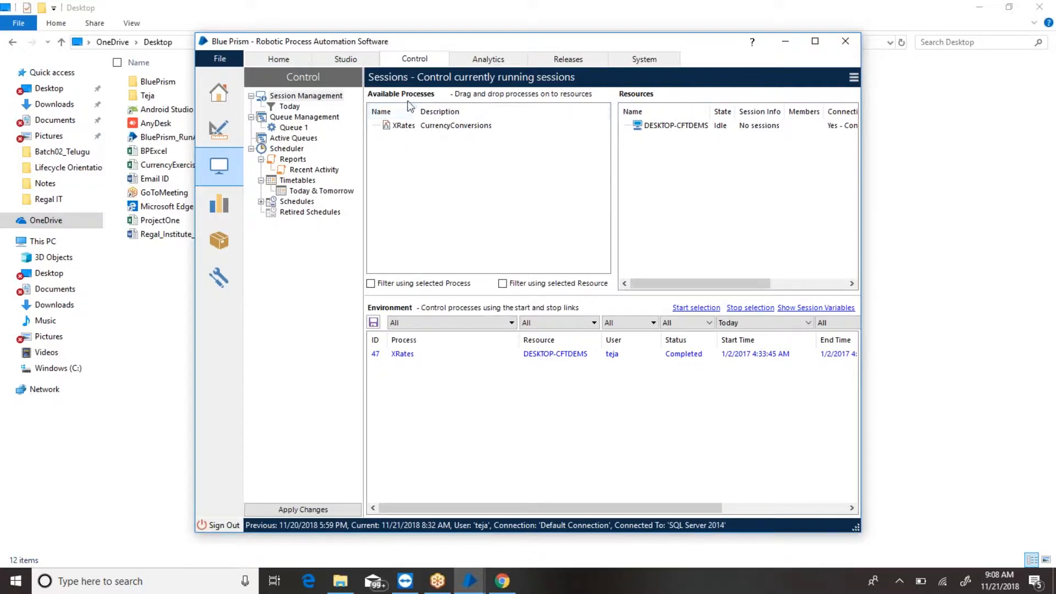
left_click(429, 130)
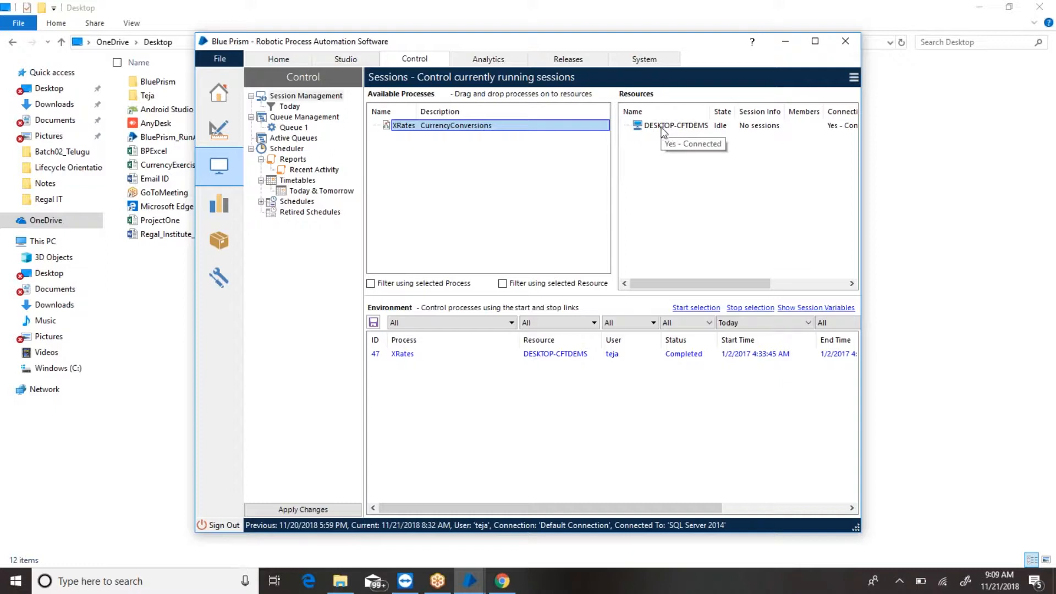
left_click(547, 355)
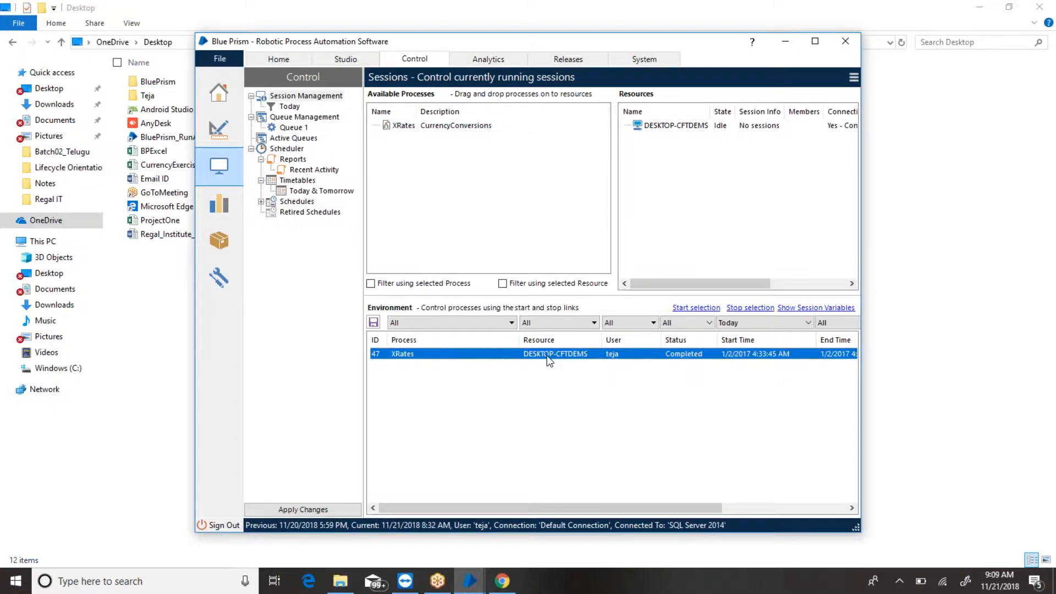
right_click(546, 356)
left_click(411, 148)
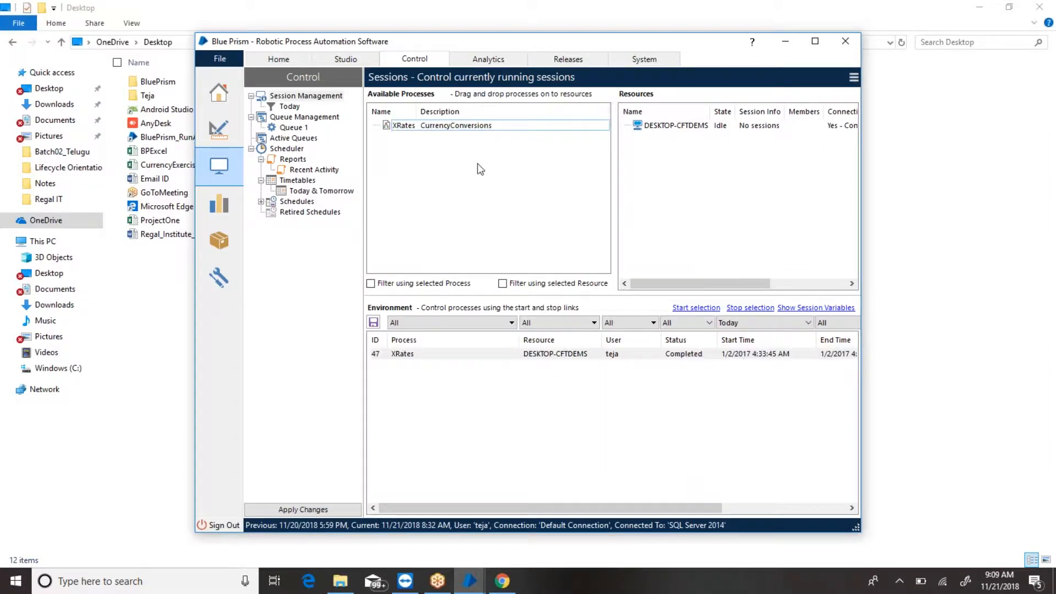
left_click(480, 126)
right_click(480, 126)
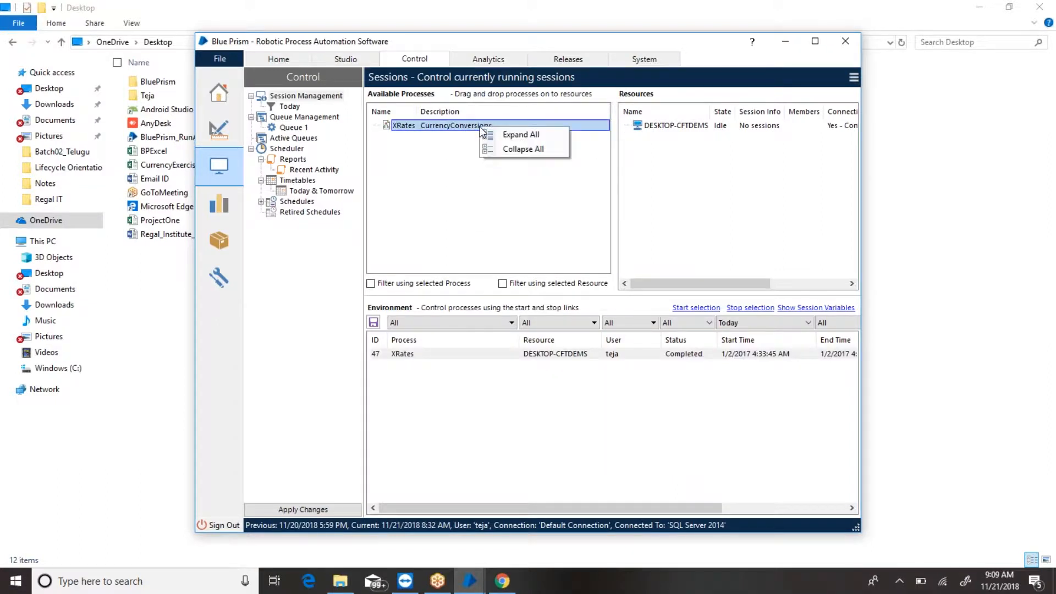
left_click(477, 230)
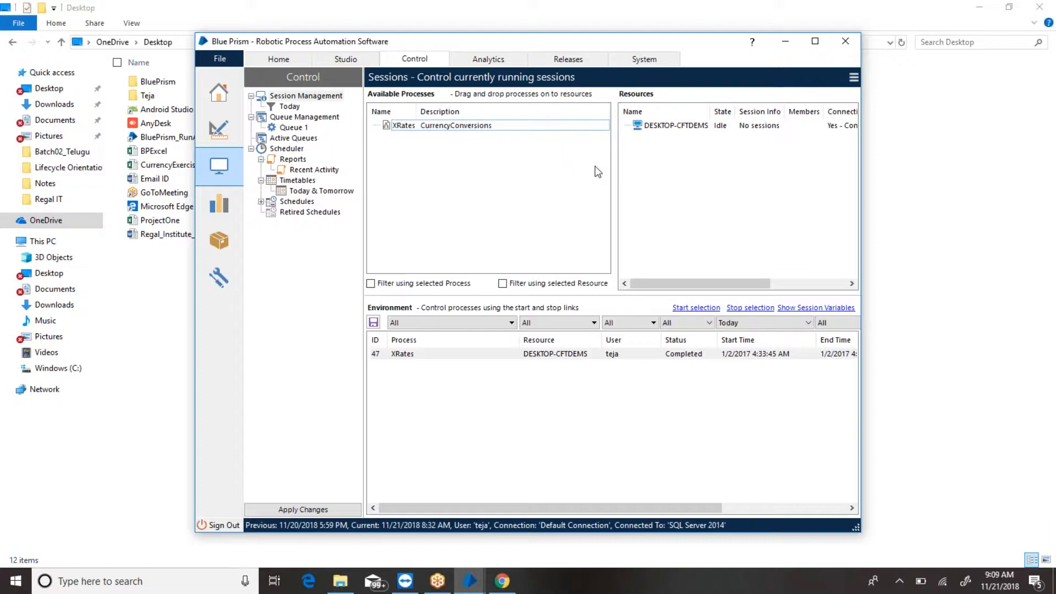
Step: Return to Process Studio and check the Control Room publishing option in the process information of Batch02_ProjectOne1, leaving it unchanged
mouse_move(469, 582)
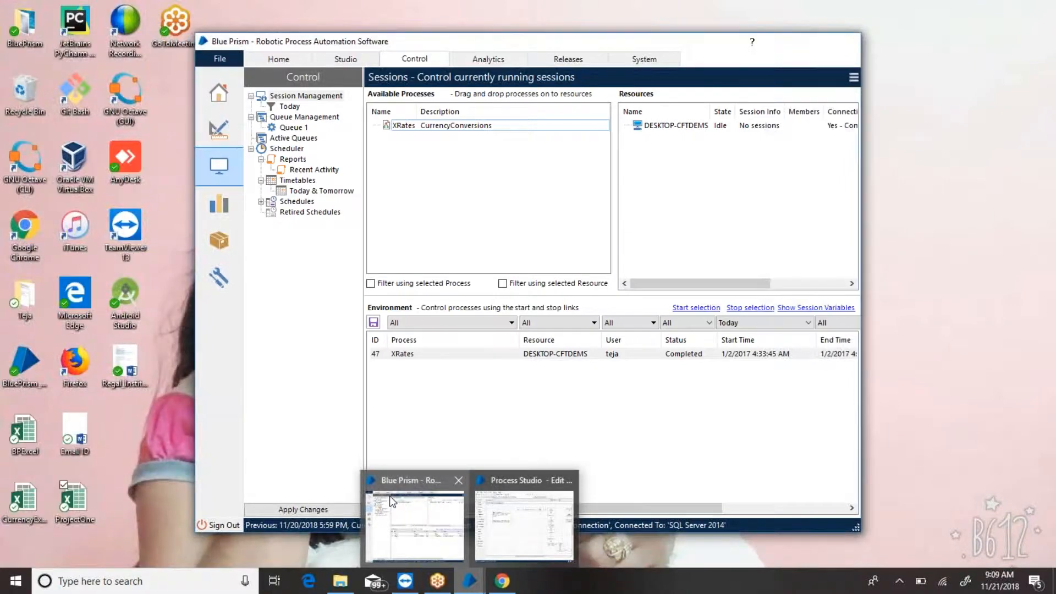
left_click(391, 500)
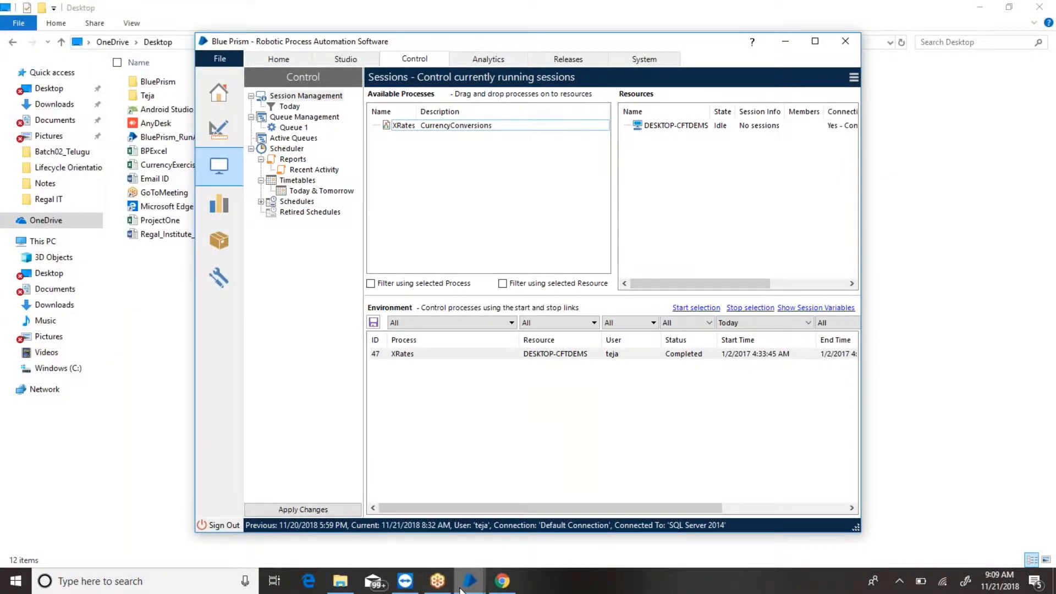
mouse_move(469, 582)
left_click(516, 511)
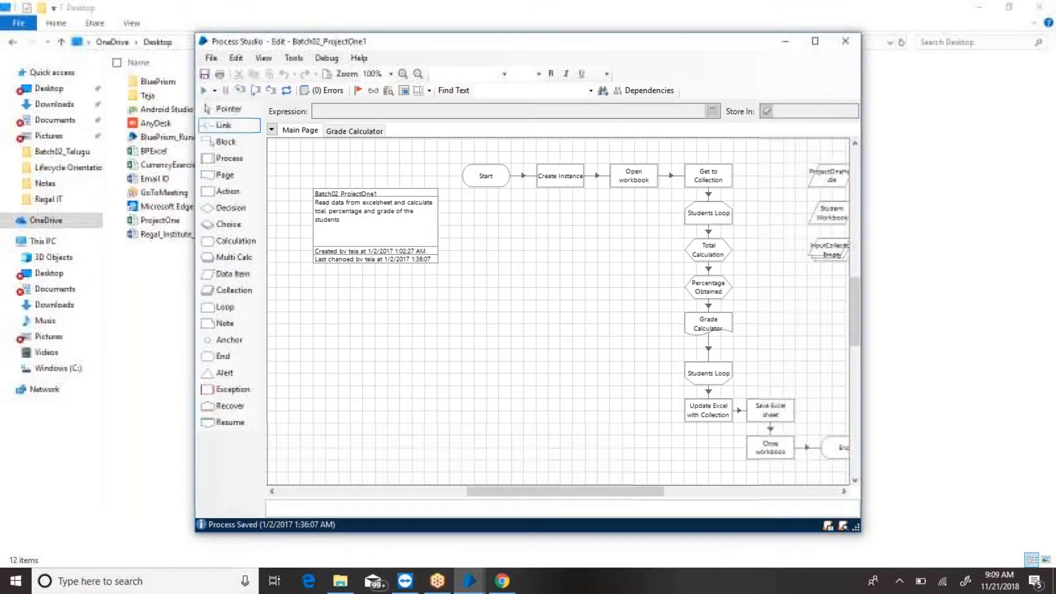
double_click(379, 213)
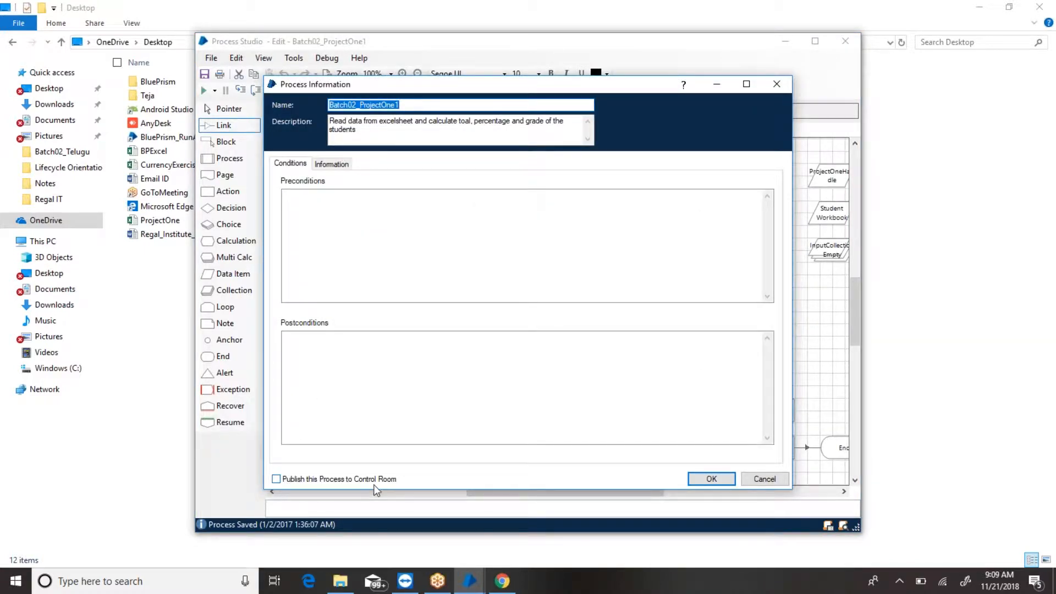
left_click(761, 479)
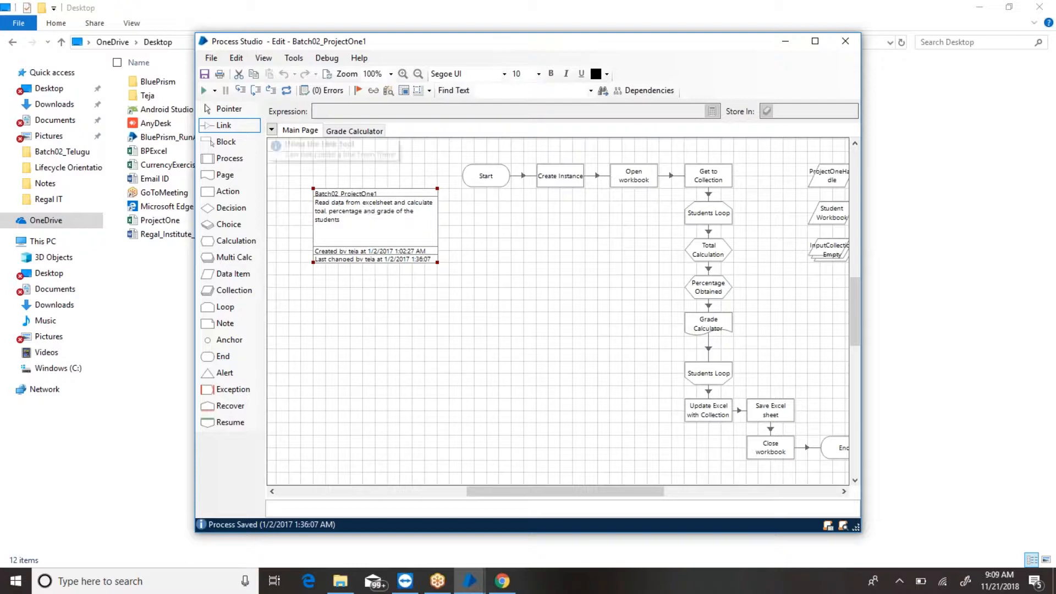
Step: Publish the Batch02_ProjectOne1 process to the Control Room and save it with the edit summary "publish project one to control room"
double_click(369, 210)
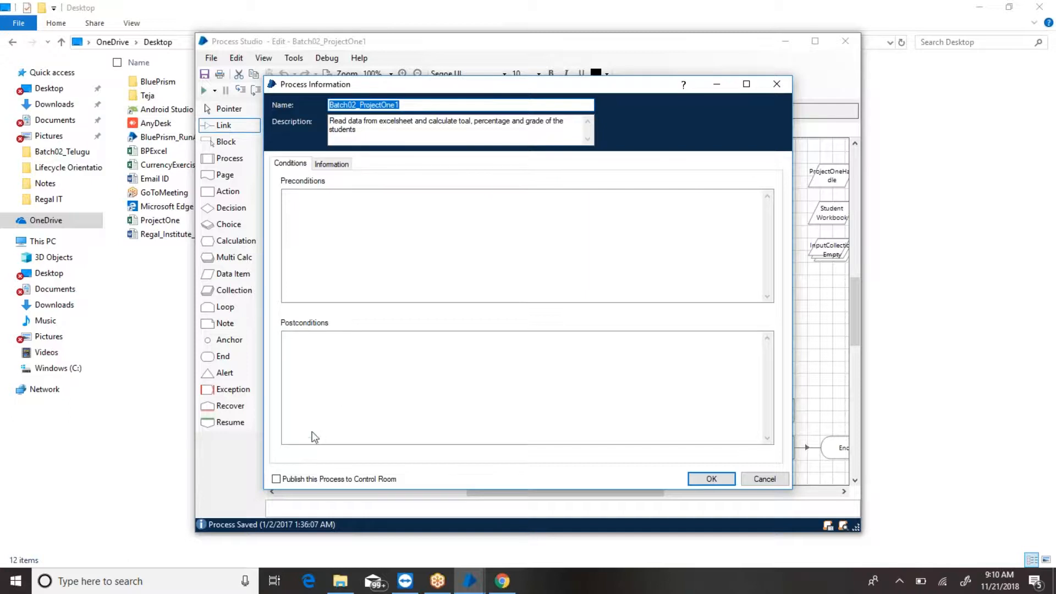
left_click(276, 479)
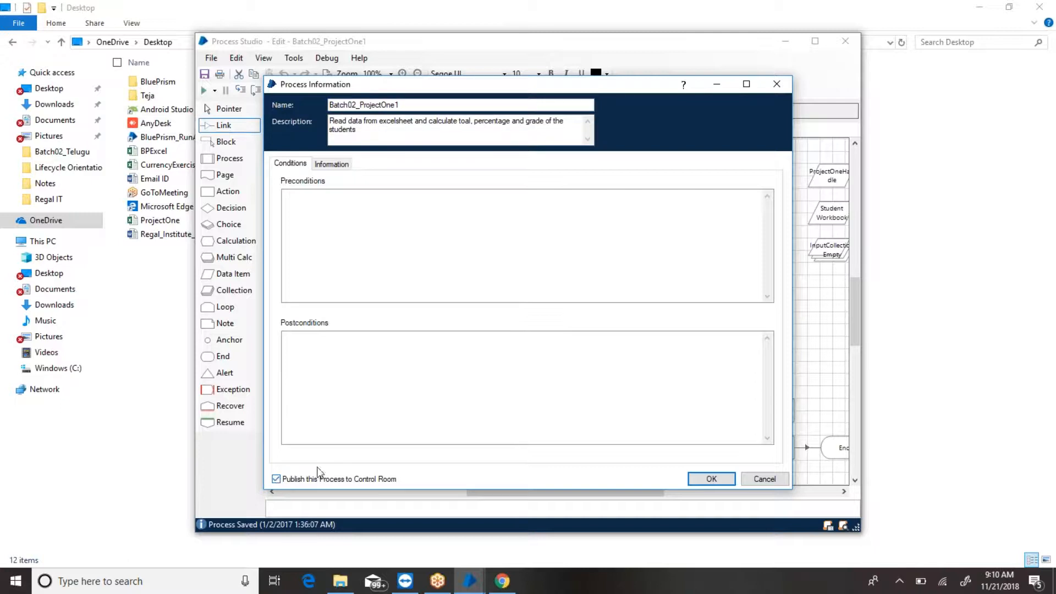
left_click(711, 478)
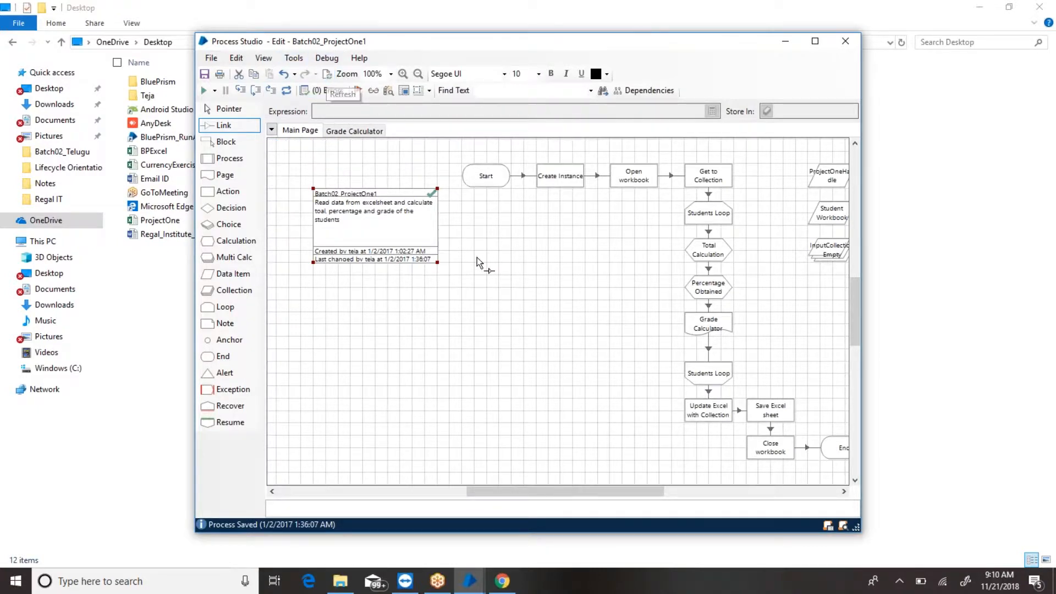
key("ctrl+s")
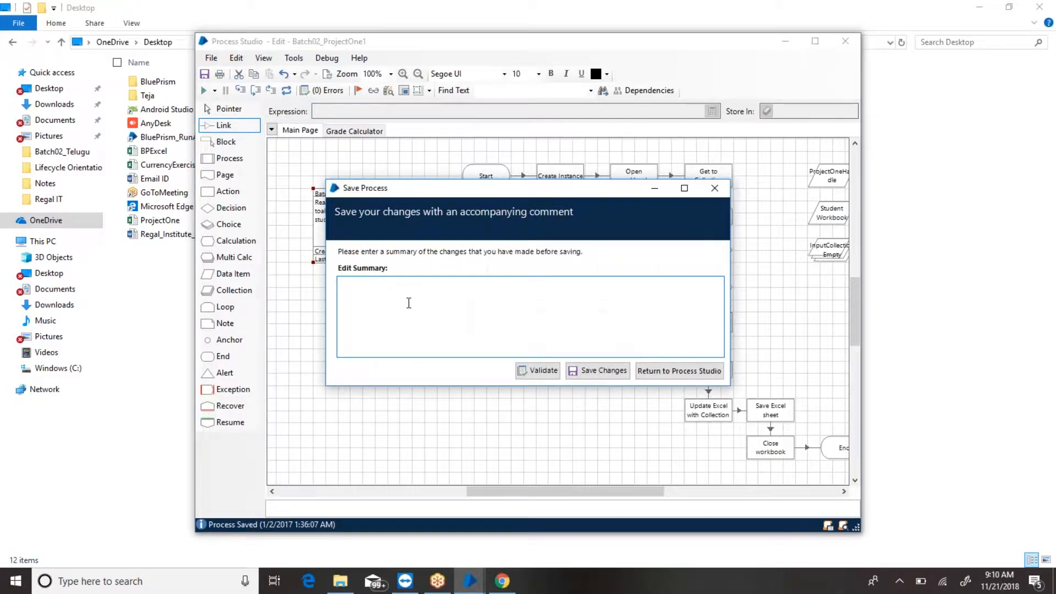
type("publish project one to control room")
left_click(603, 371)
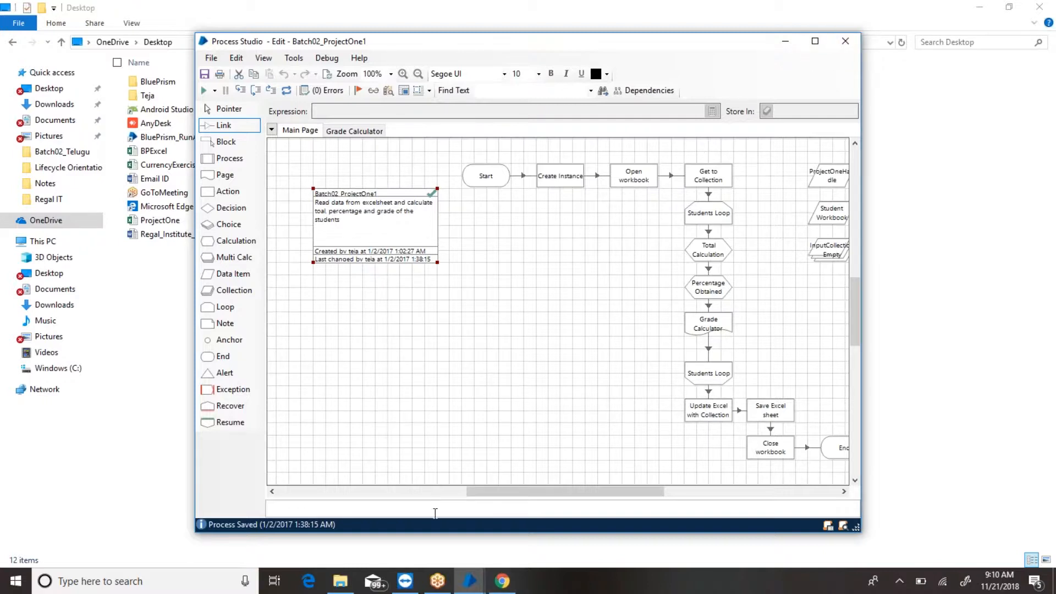
Step: Switch to the main Blue Prism window and refresh the Control sessions view to look for the published process
mouse_move(471, 588)
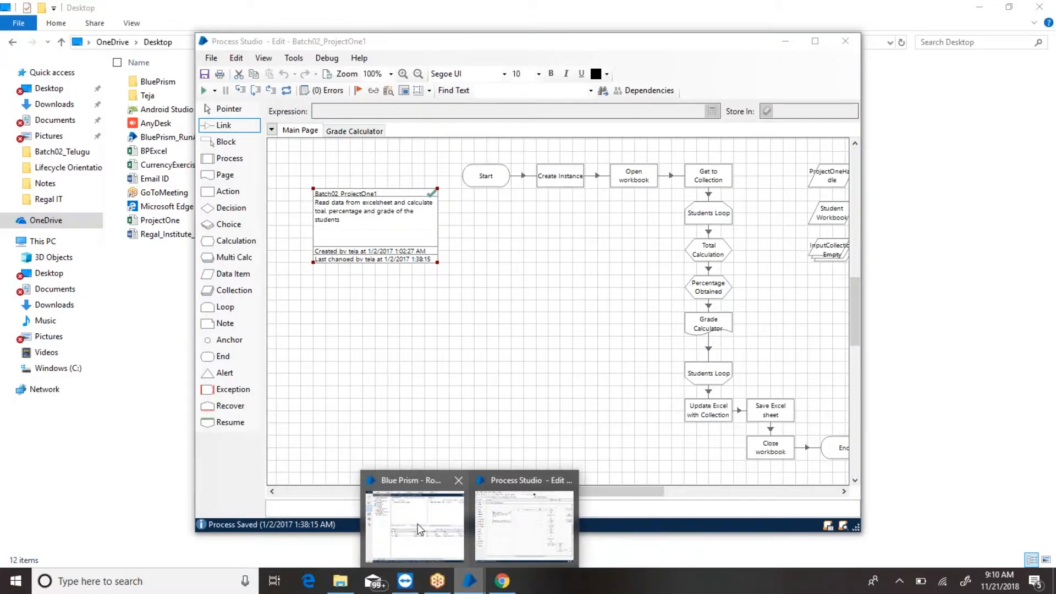
left_click(418, 524)
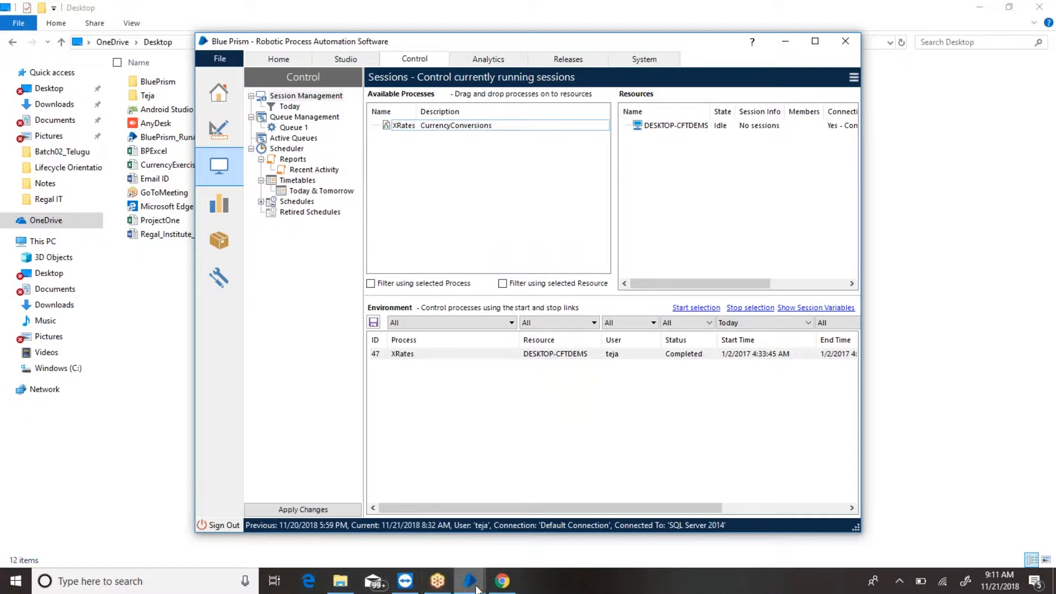
mouse_move(472, 583)
left_click(525, 473)
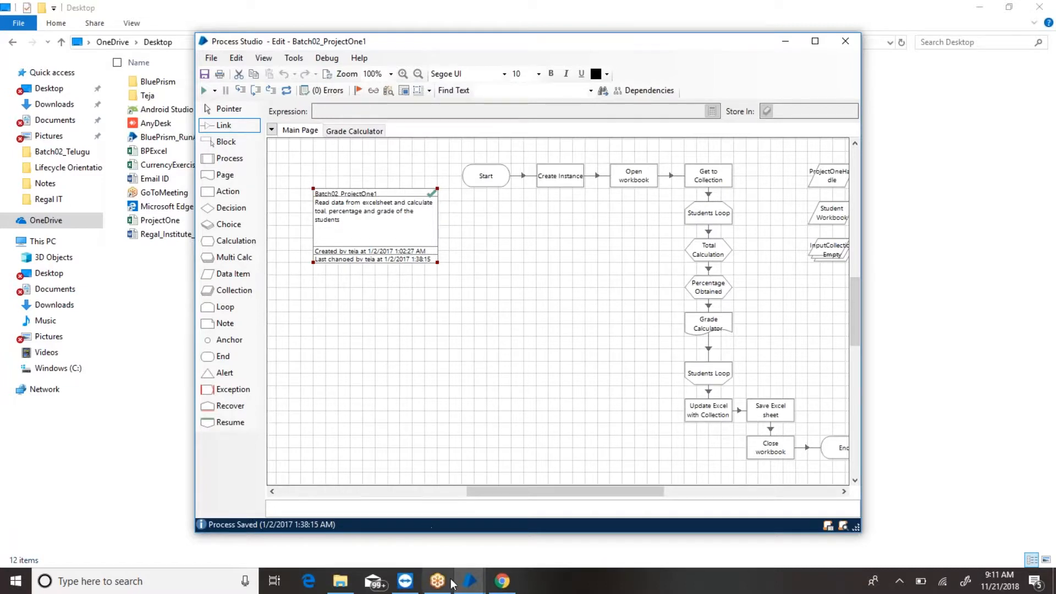
mouse_move(472, 582)
left_click(420, 525)
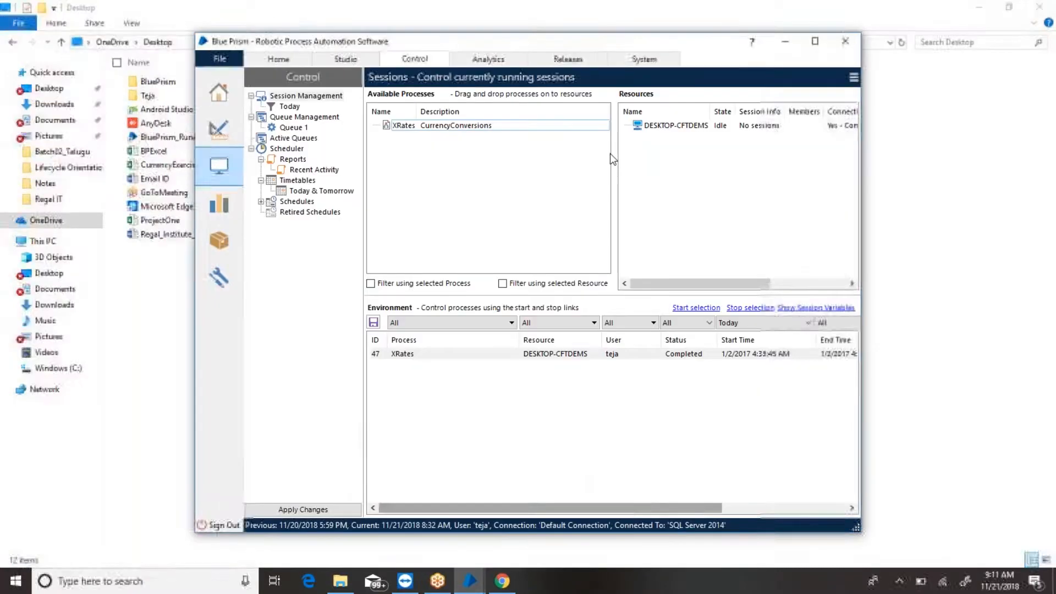
left_click(852, 76)
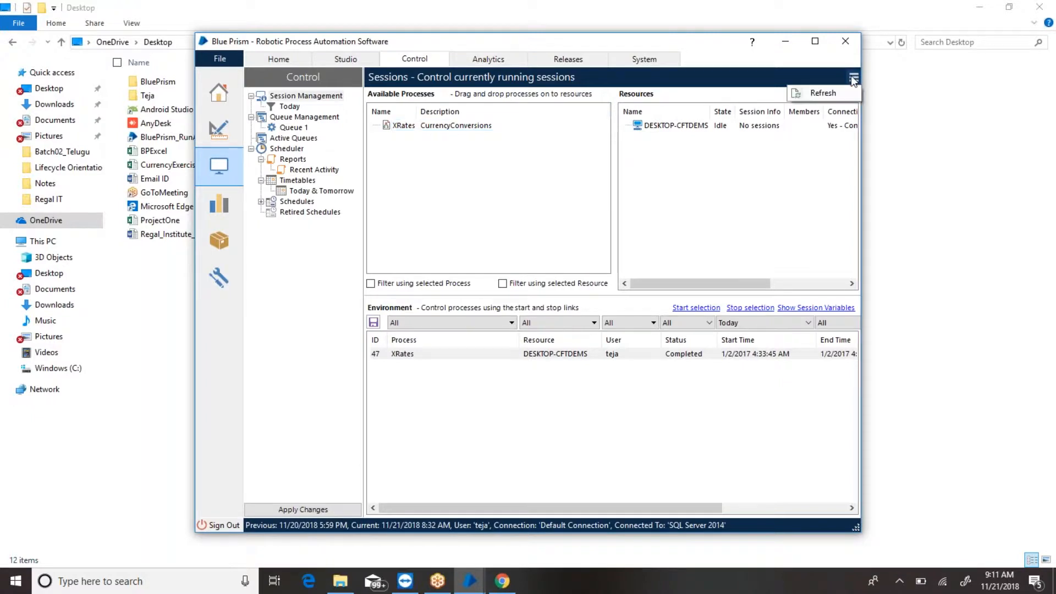
left_click(828, 94)
left_click(854, 77)
left_click(819, 93)
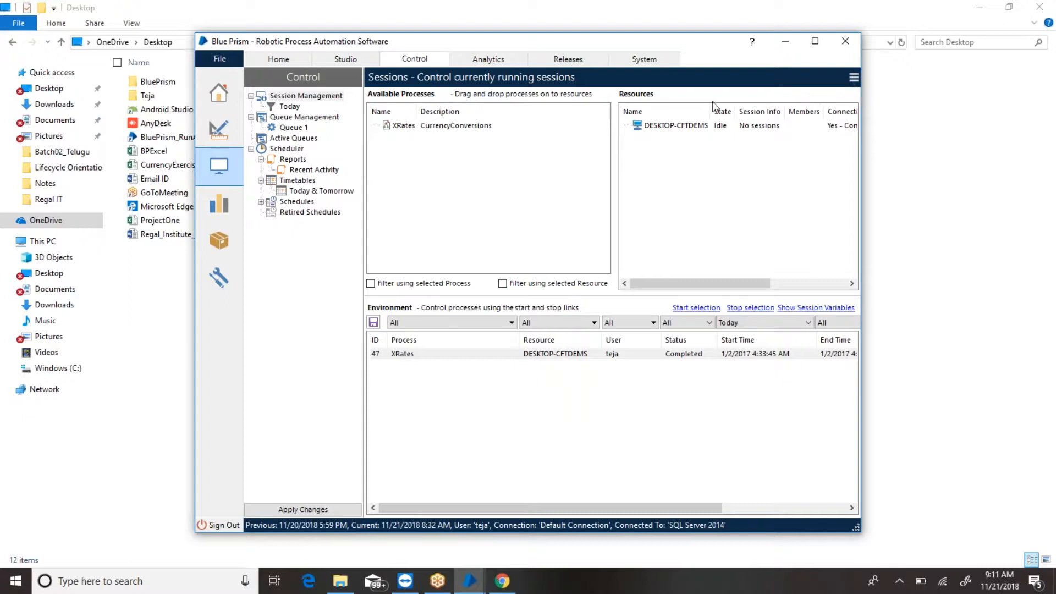
Step: Close the Process Studio window of Batch02_ProjectOne1 and reopen the session management view in Control
left_click(346, 63)
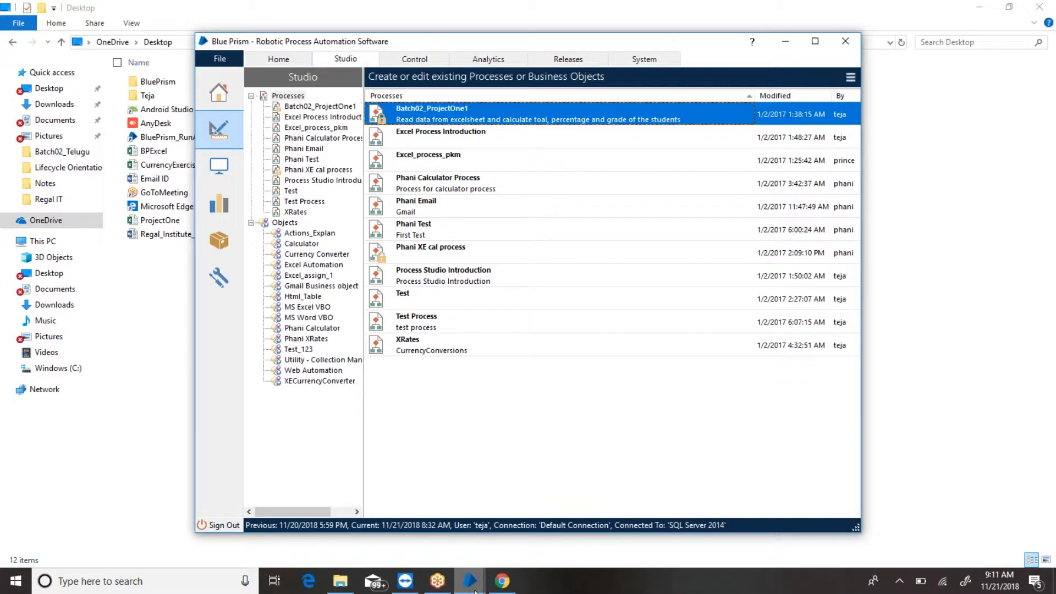
mouse_move(474, 591)
left_click(536, 555)
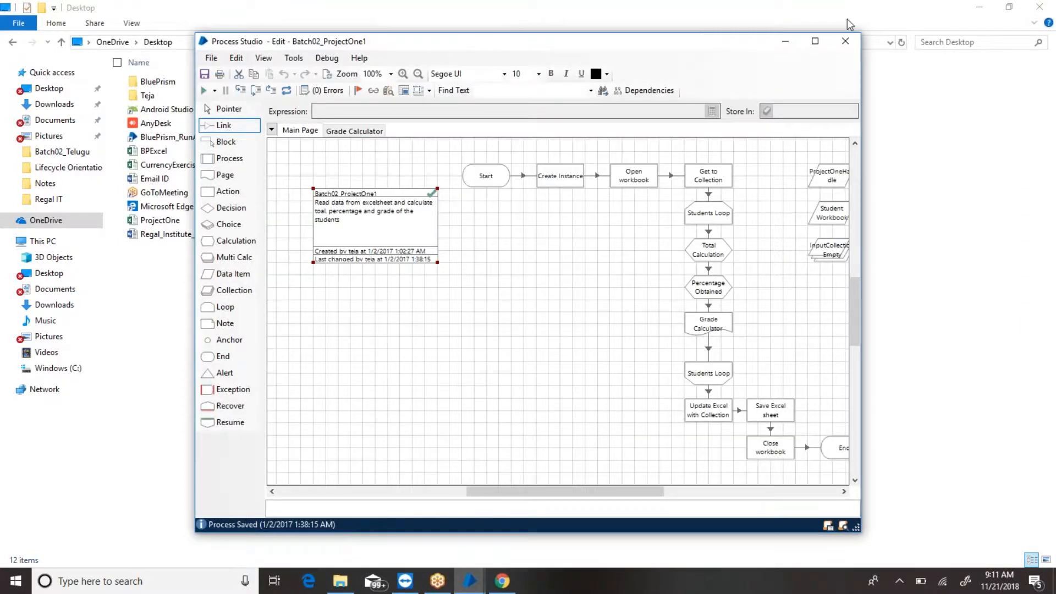
left_click(837, 40)
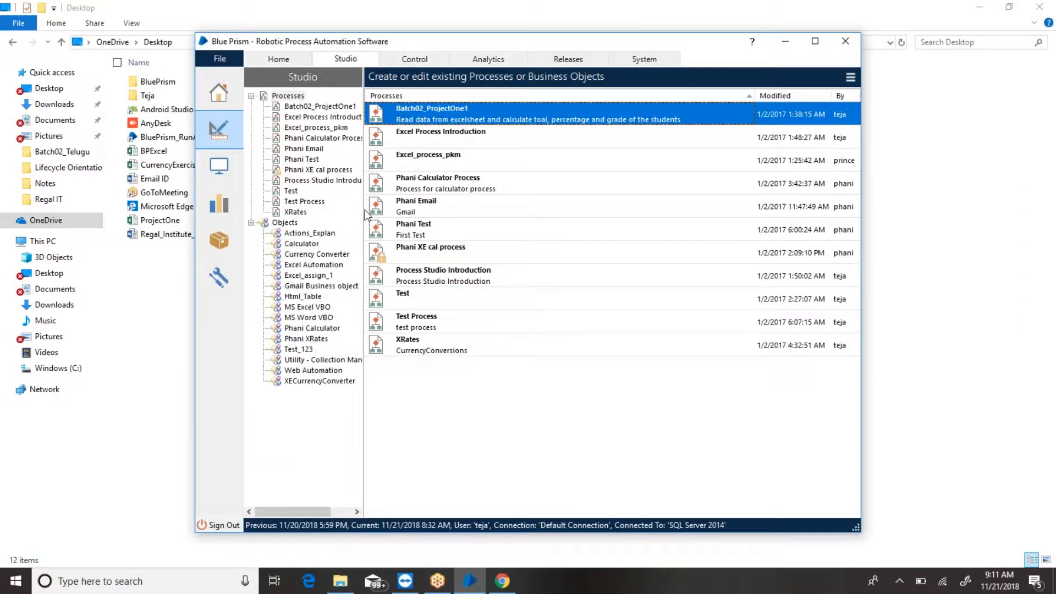
left_click(413, 59)
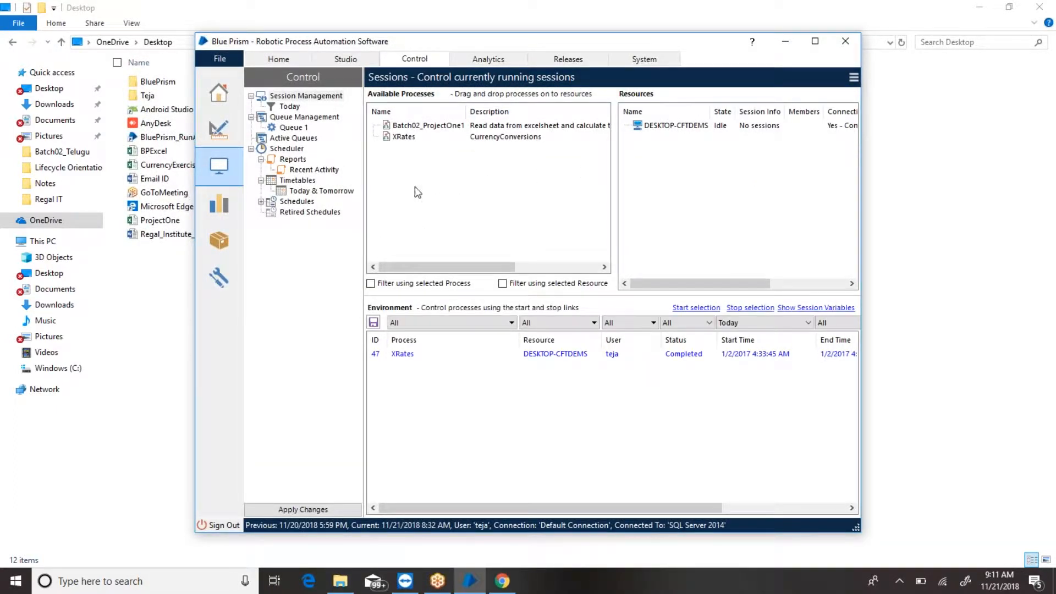
Step: Examine Batch02_ProjectOne1 among the available processes and the DESKTOP-CFTDEMS machine among the resources
left_click(414, 131)
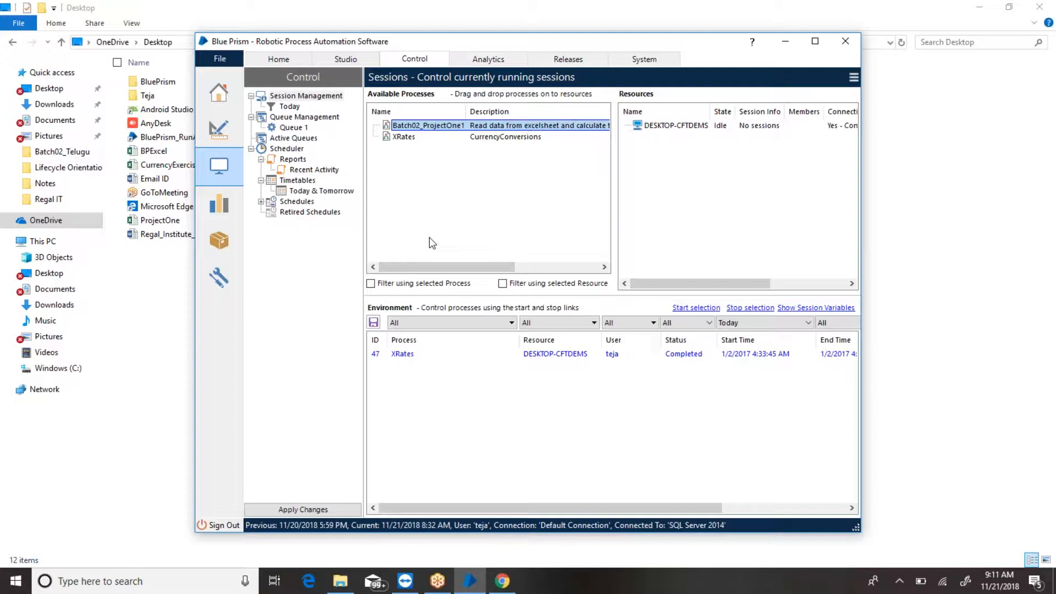
mouse_move(468, 126)
left_mouse_down()
mouse_move(598, 130)
mouse_move(478, 122)
left_mouse_up()
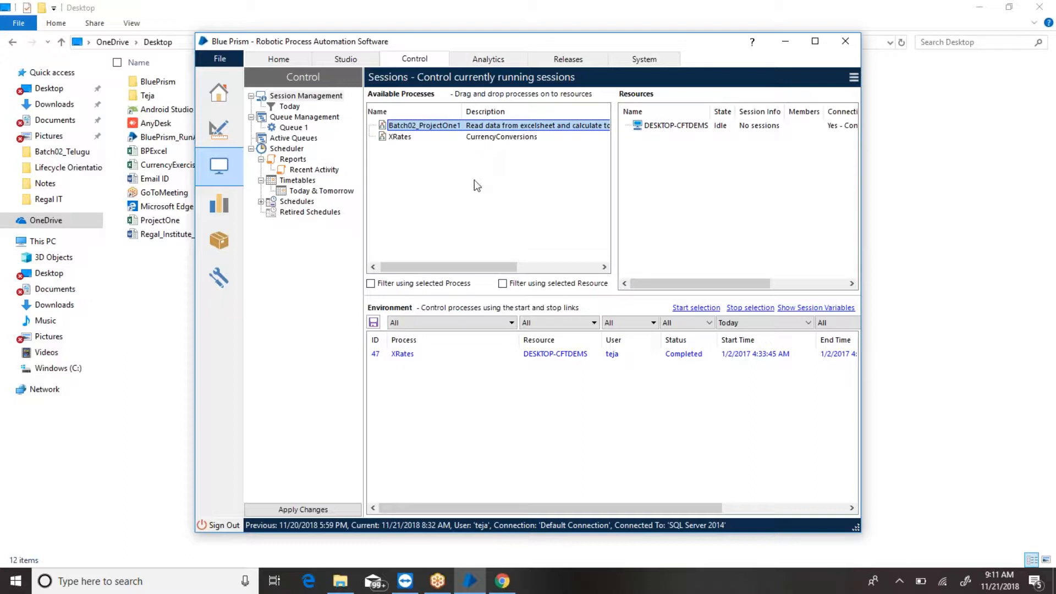
left_click(475, 181)
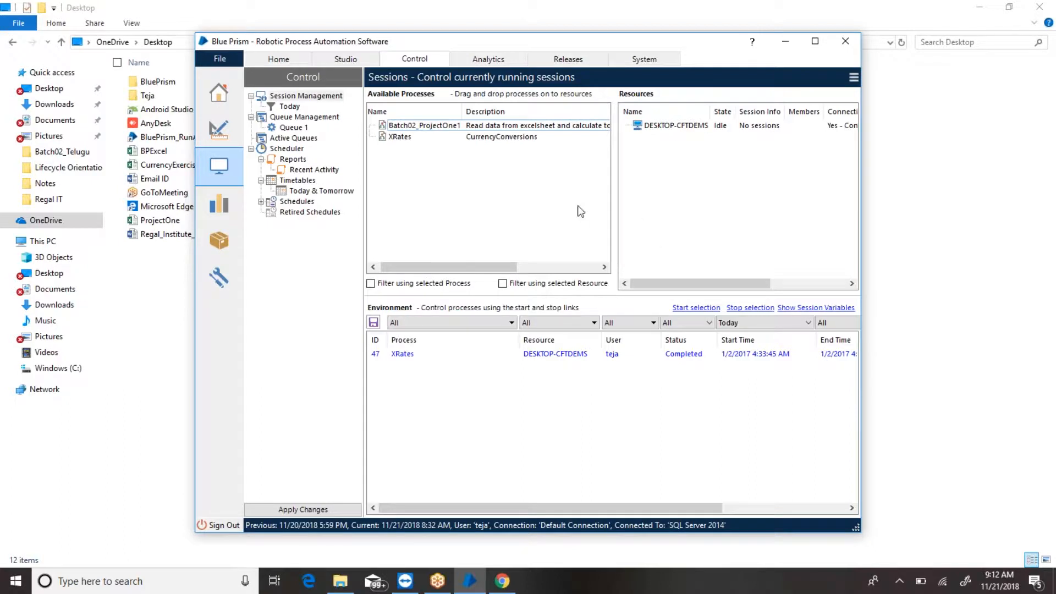
left_click(676, 125)
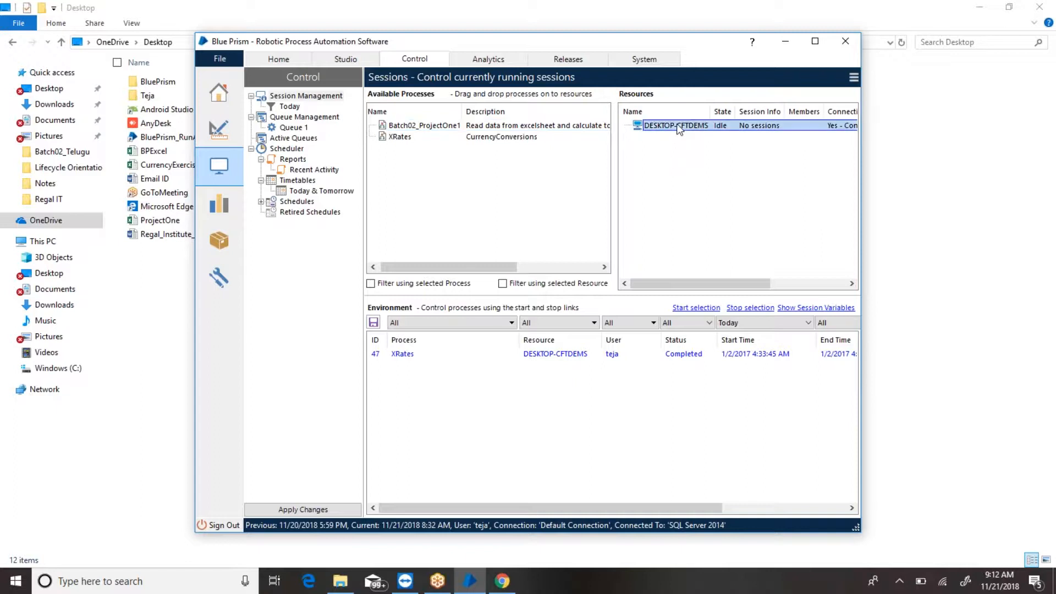
left_click(678, 156)
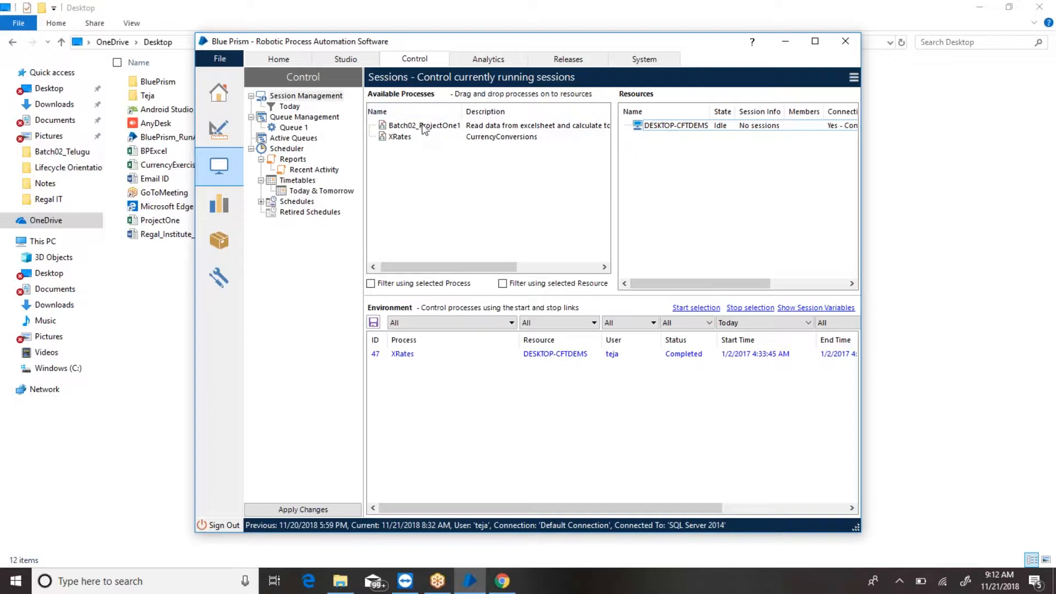
Step: Assign the Batch02_ProjectOne1 process to the DESKTOP-CFTDEMS resource to create a session, and refresh the sessions view
left_click_drag(422, 124, 664, 130)
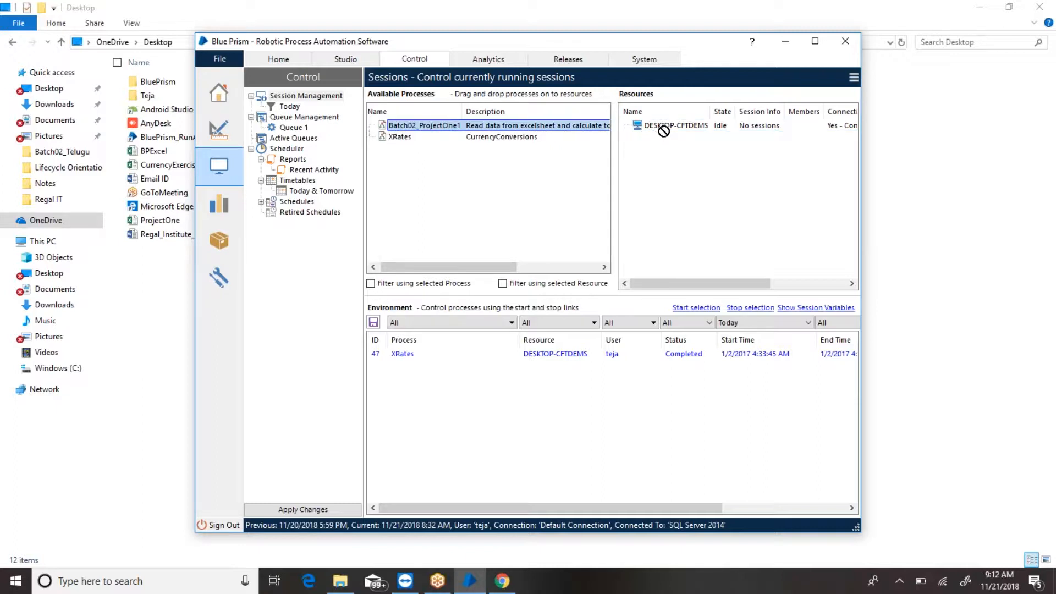
left_click_drag(664, 131, 664, 131)
left_click_drag(484, 125, 688, 127)
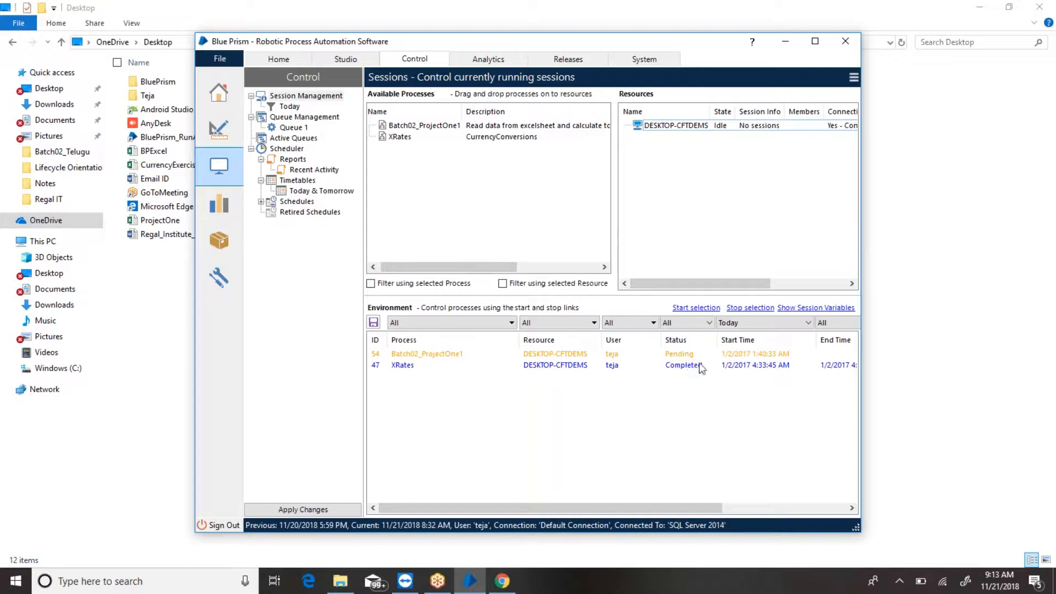
left_click(1040, 375)
left_click(1040, 38)
left_click(852, 76)
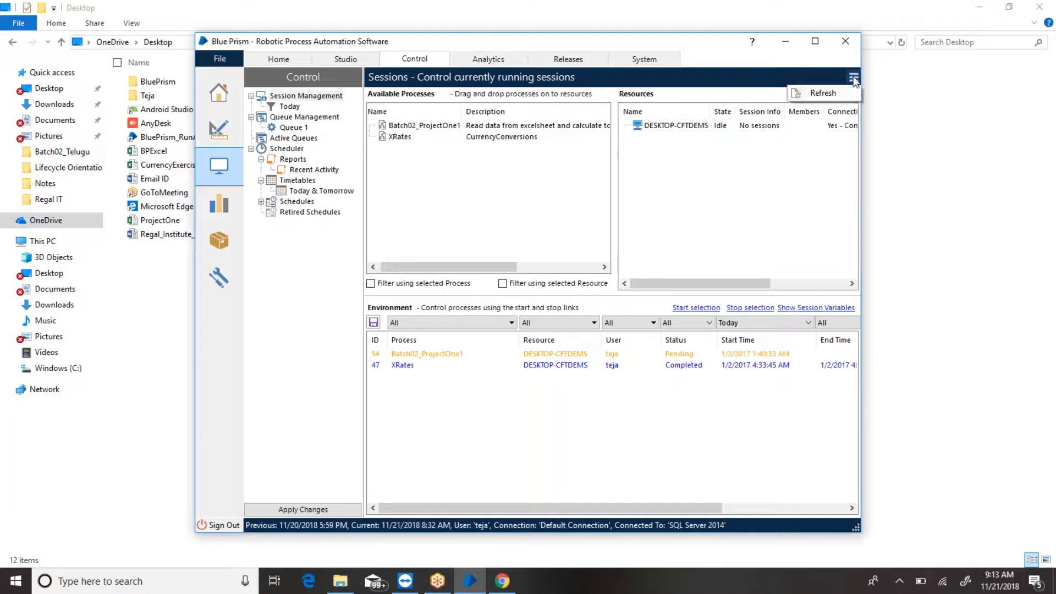
left_click(821, 93)
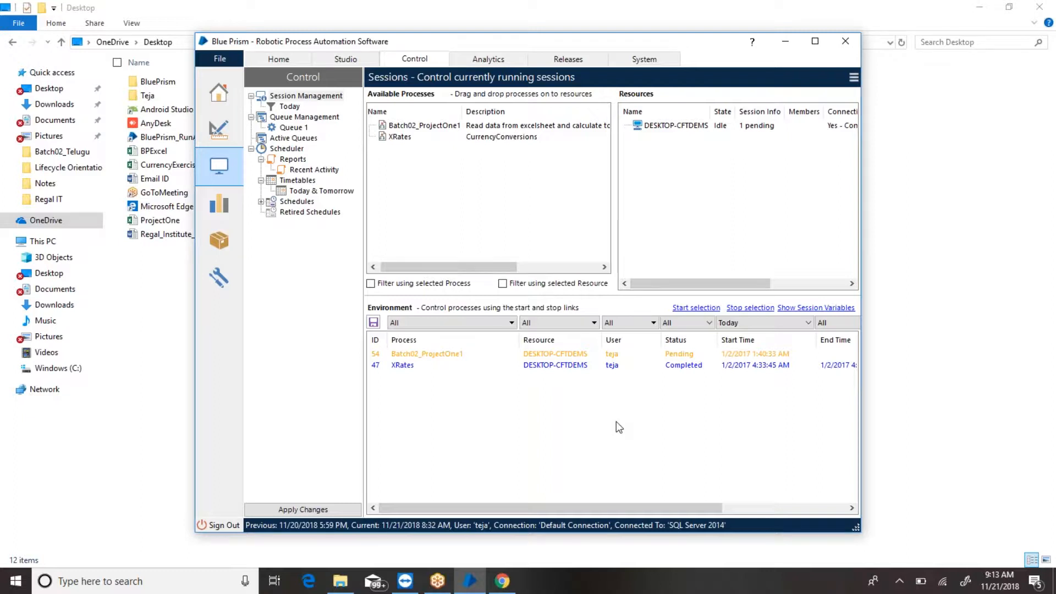
Step: Look at the actions for the pending Batch02_ProjectOne1 session, check the running applications in Task Manager, and close Task Manager
left_click(573, 358)
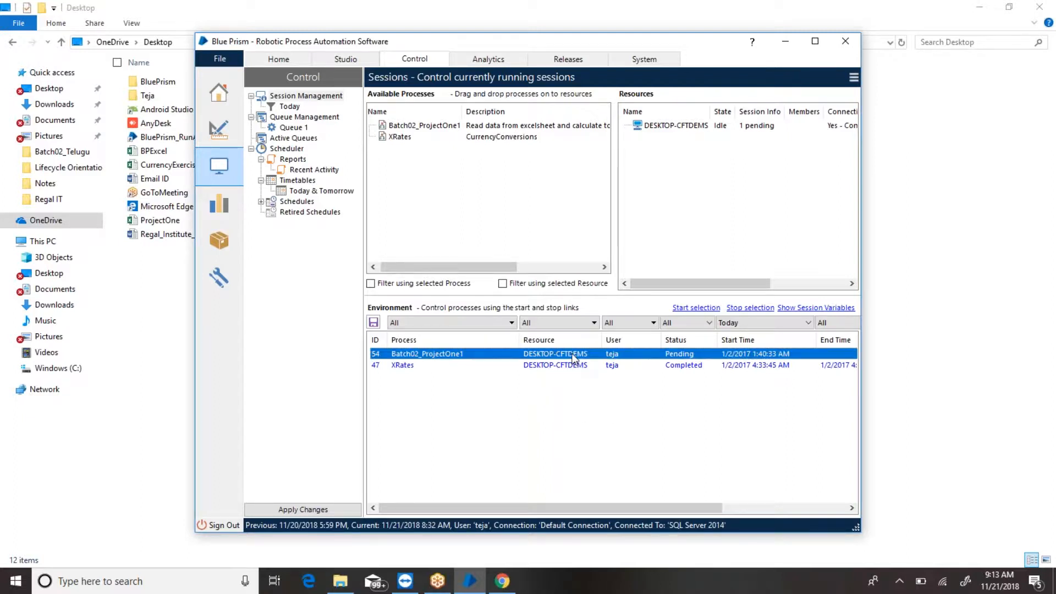
right_click(573, 359)
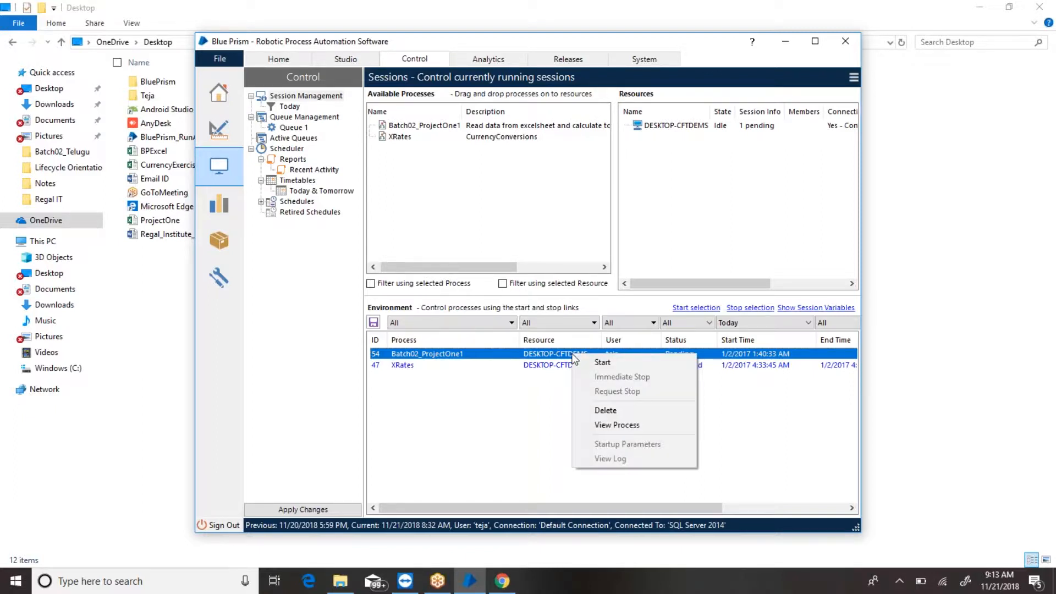
left_click(600, 588)
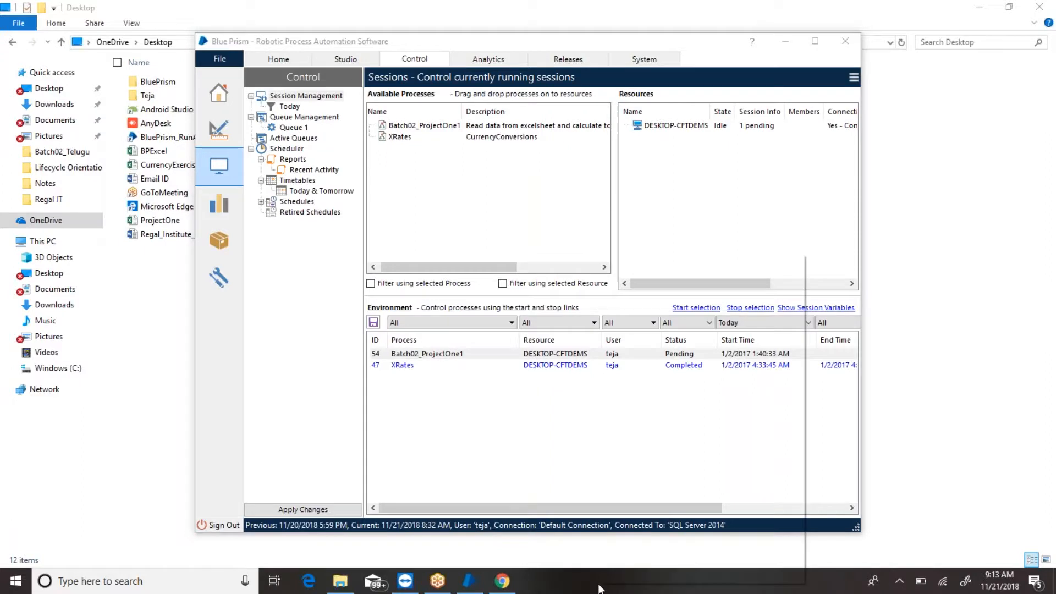
right_click(599, 587)
left_click(668, 523)
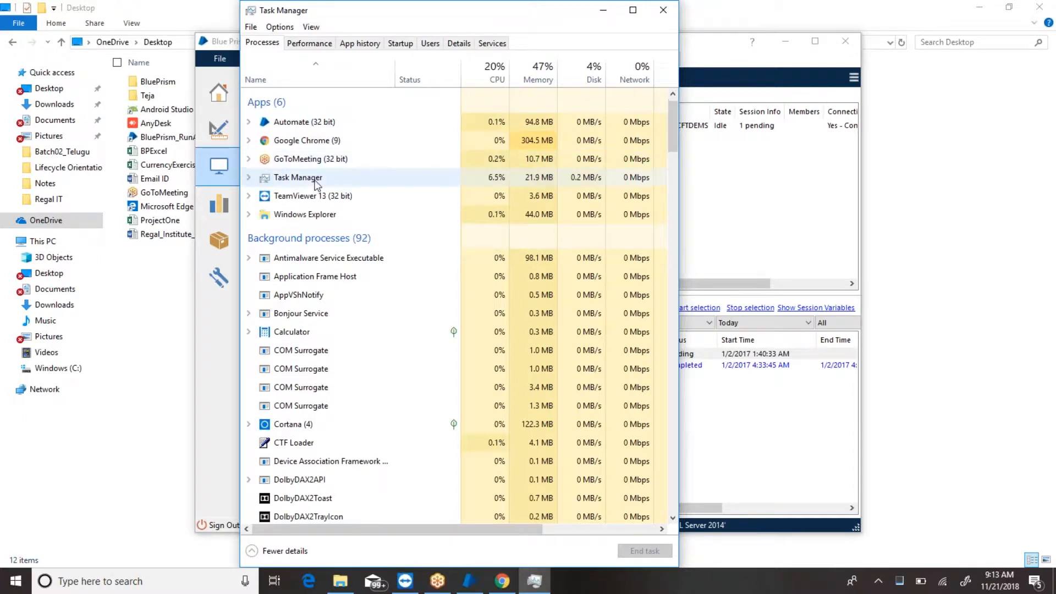
left_click(677, 18)
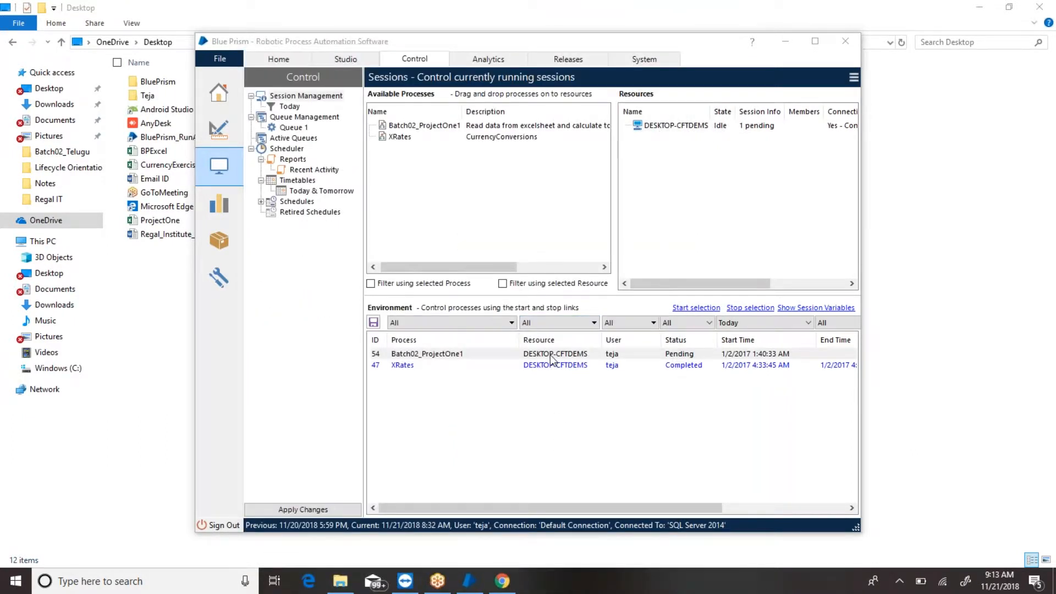
Step: Open the ProjectOne workbook from the Desktop folder in Excel, check the students' marks and empty result columns, and close it
left_click(551, 355)
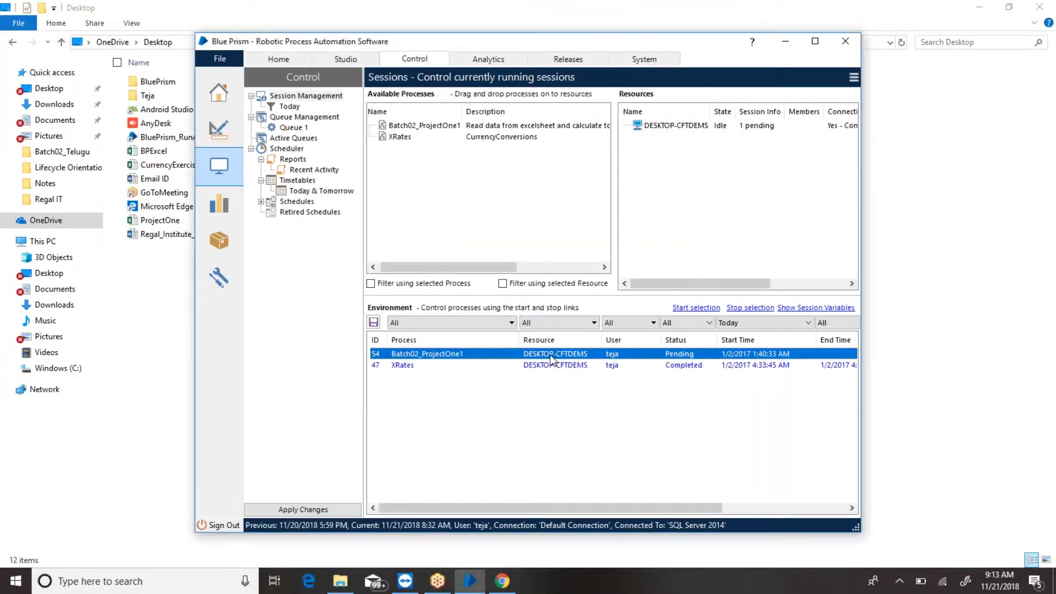
left_click(171, 332)
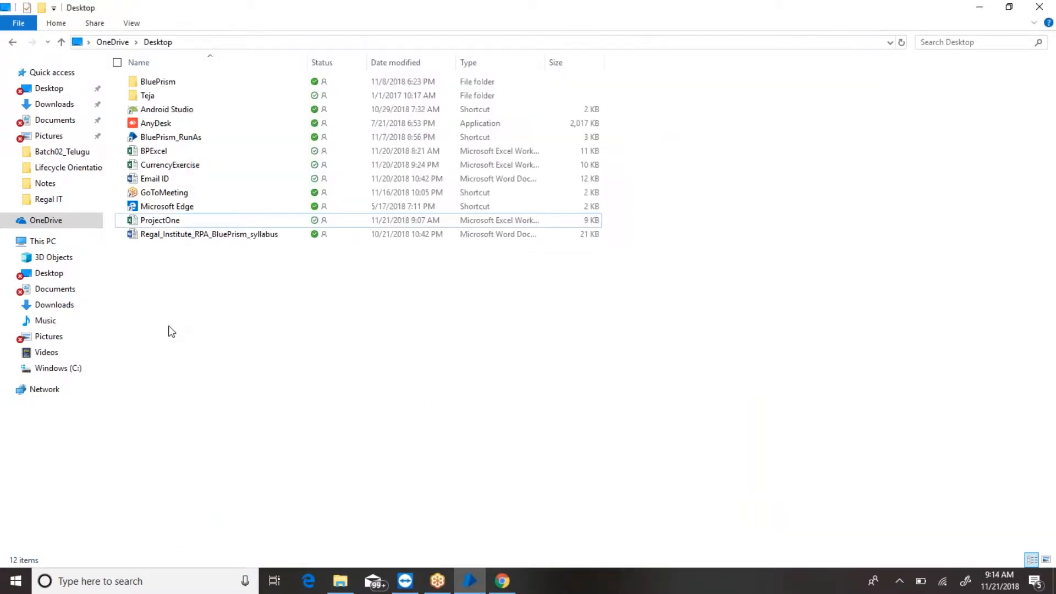
double_click(180, 221)
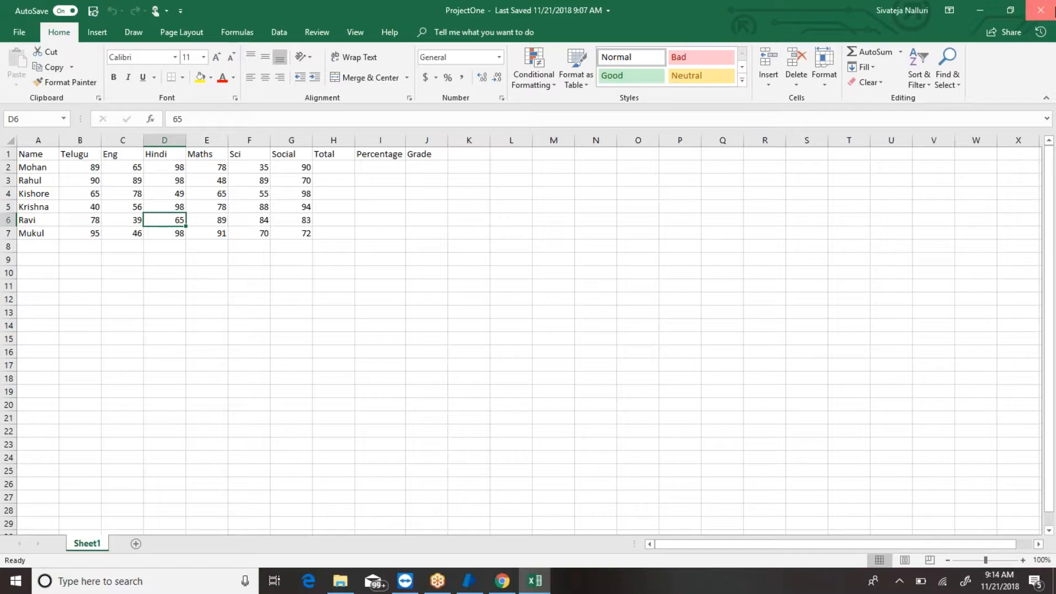
left_click(1041, 10)
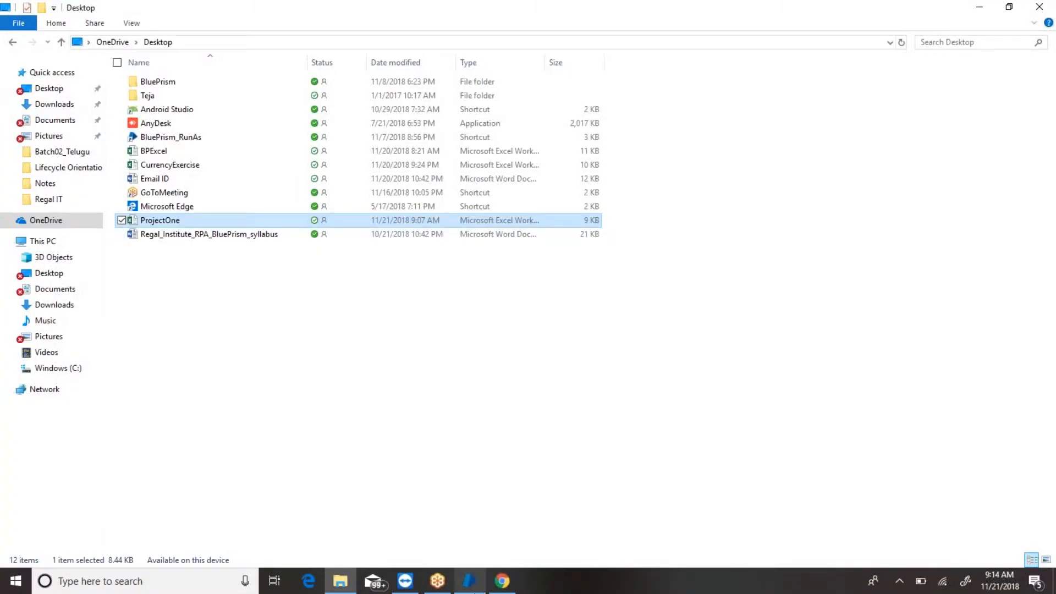
Step: Start the pending Batch02_ProjectOne1 session in the Blue Prism Control Room and check its start and end times
left_click(470, 585)
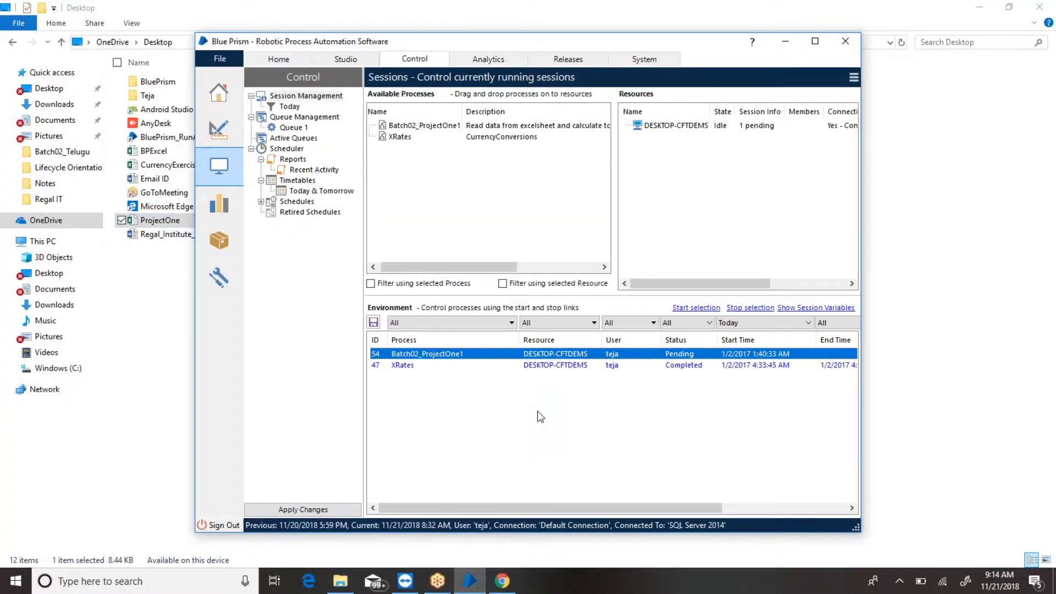
left_click(531, 358)
right_click(532, 358)
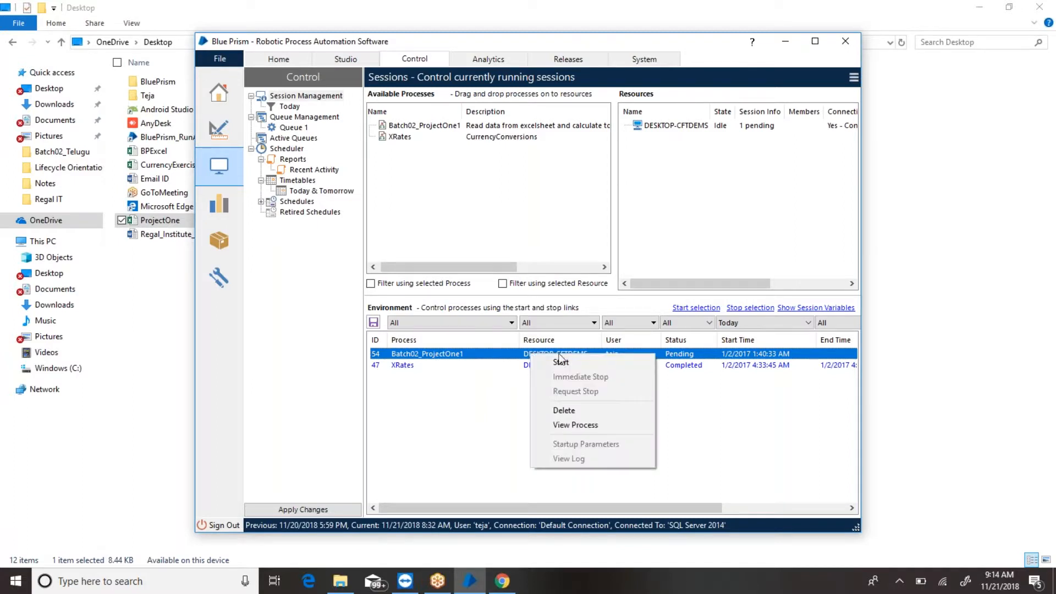
left_click(576, 362)
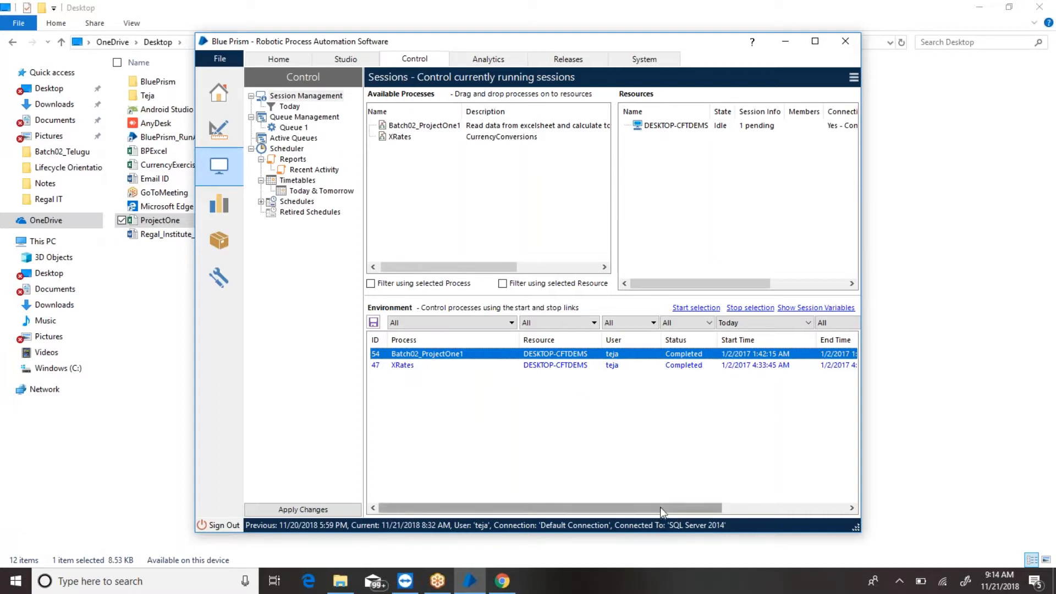
left_click_drag(660, 507, 720, 503)
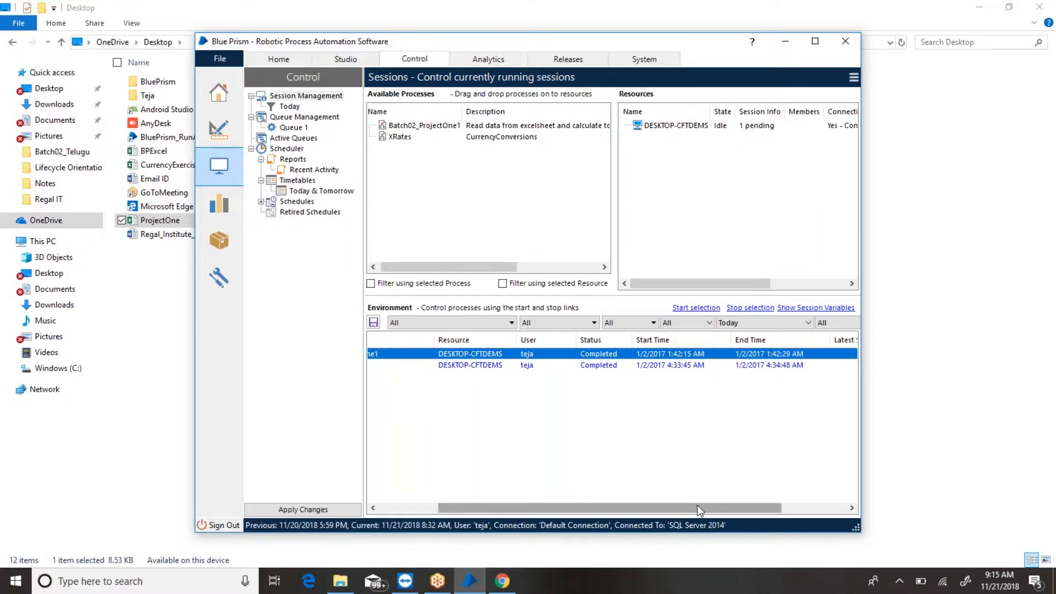
left_click_drag(698, 510, 557, 503)
Step: Open the ProjectOne workbook from the Desktop folder, check the Percentage and Grade columns, and switch back to the Blue Prism sessions
left_click(142, 327)
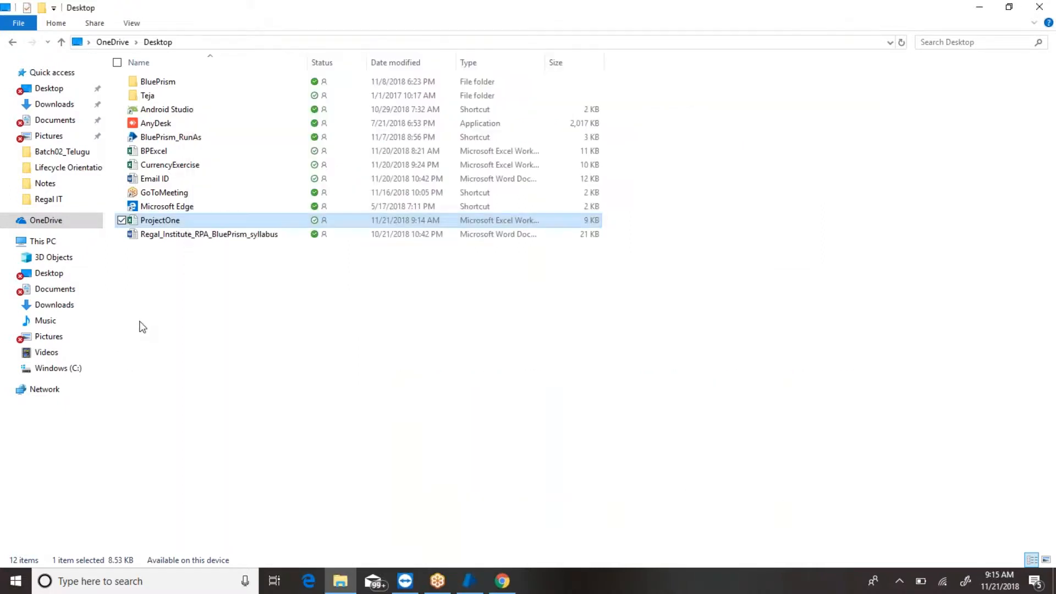
double_click(197, 222)
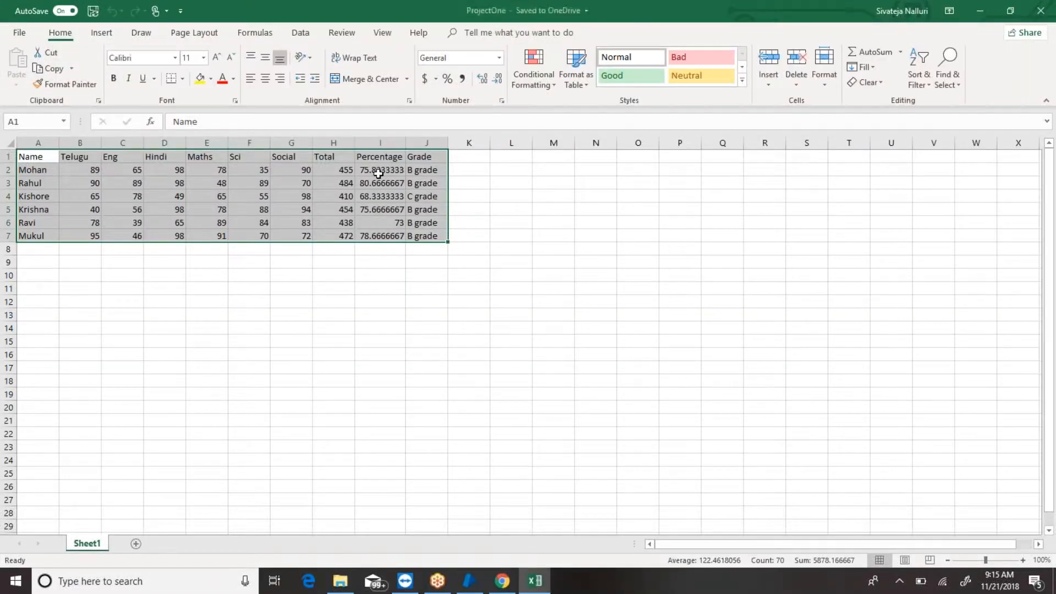
left_click(378, 171)
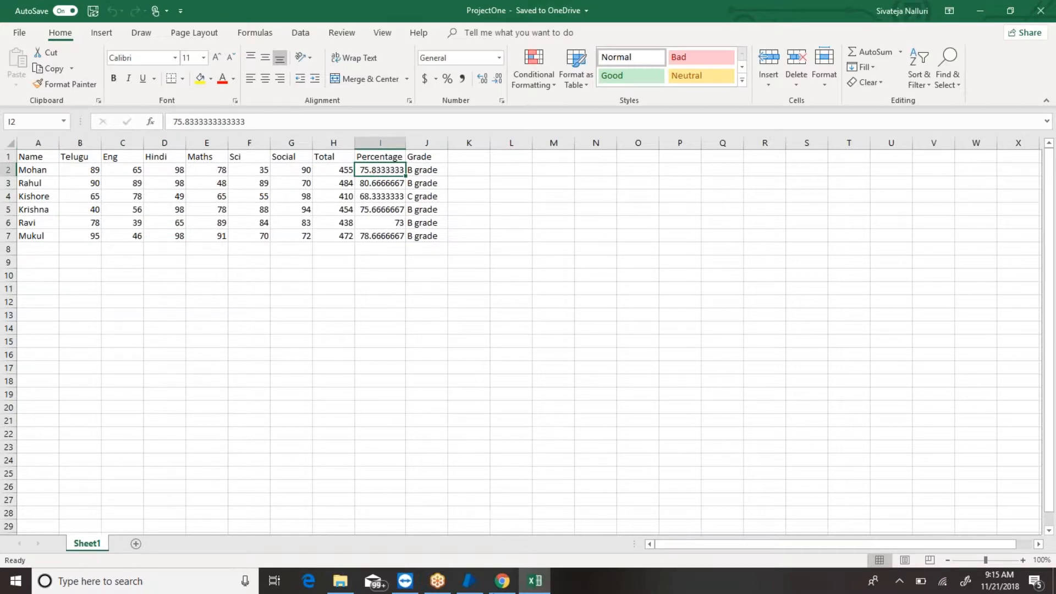
mouse_move(469, 581)
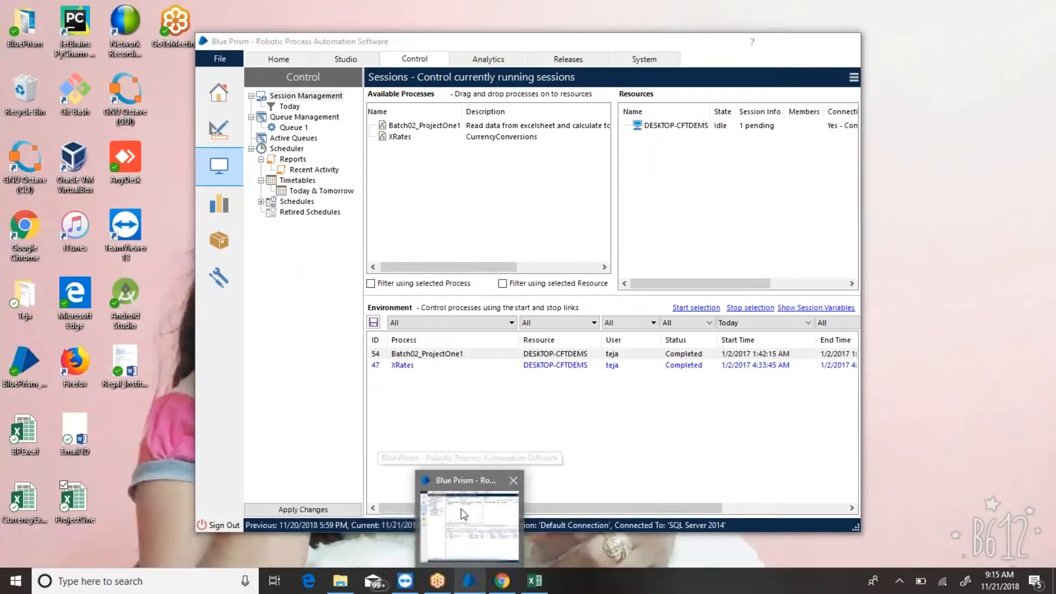
left_click(461, 509)
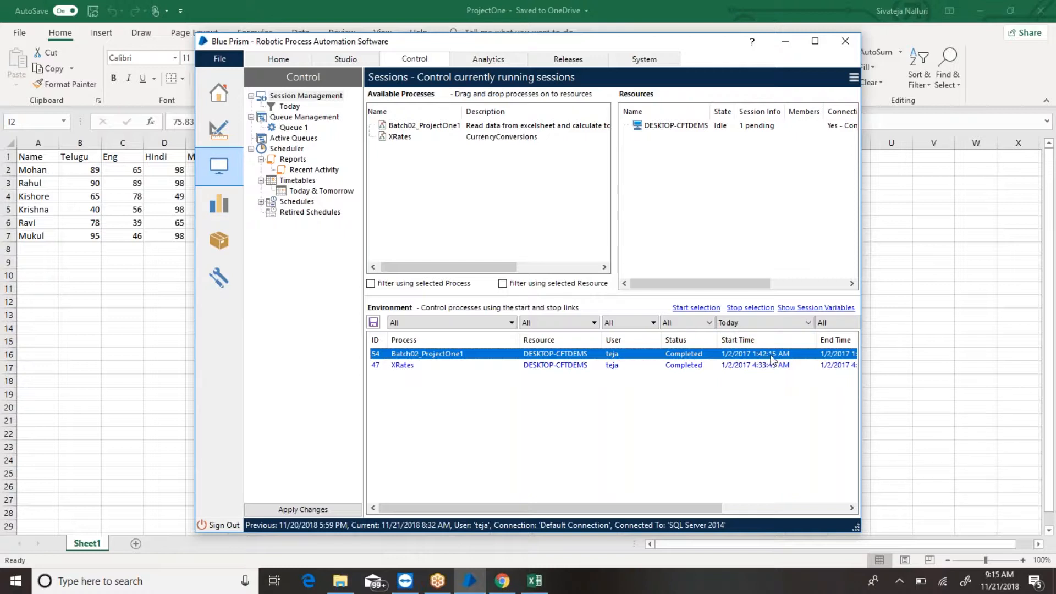
Step: In the ProjectOne workbook, copy the student rows A2:H7 and paste them below twice, starting at A8 and A14
left_click(62, 284)
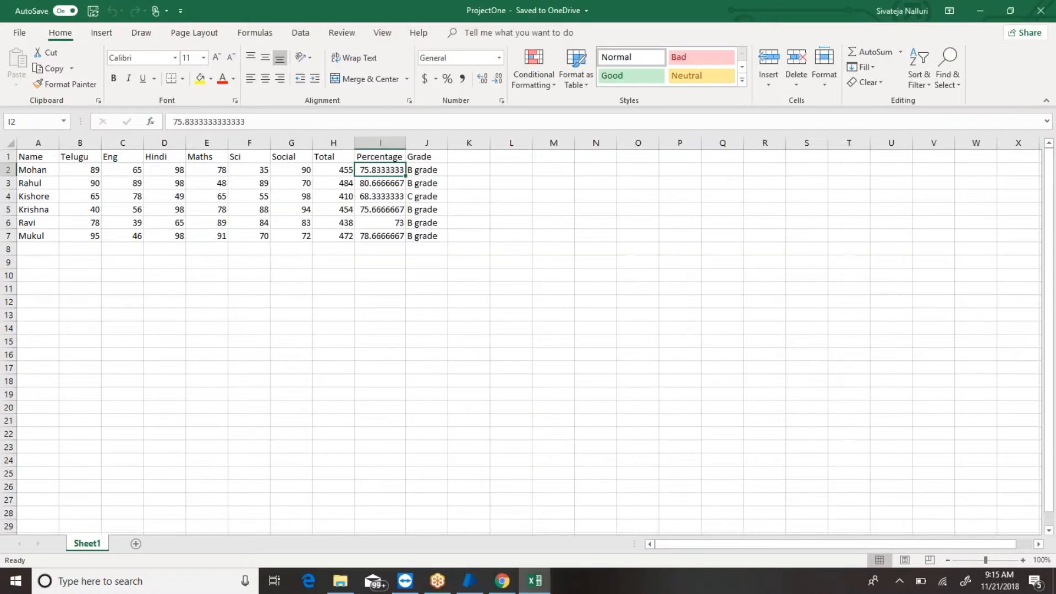
left_click_drag(41, 170, 333, 237)
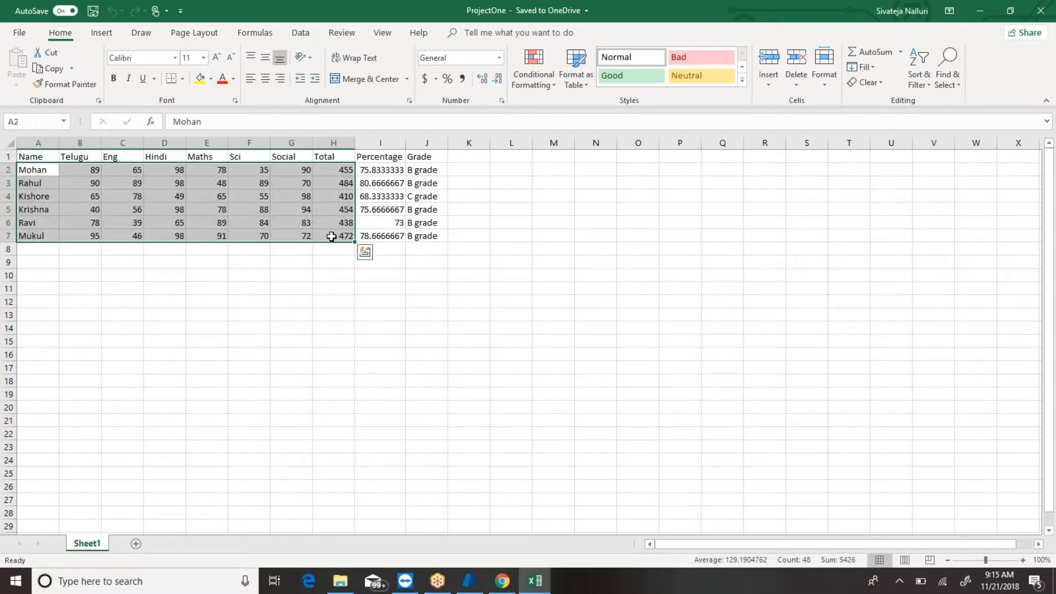
key("ctrl+c")
key("ctrl+Down")
key("Down")
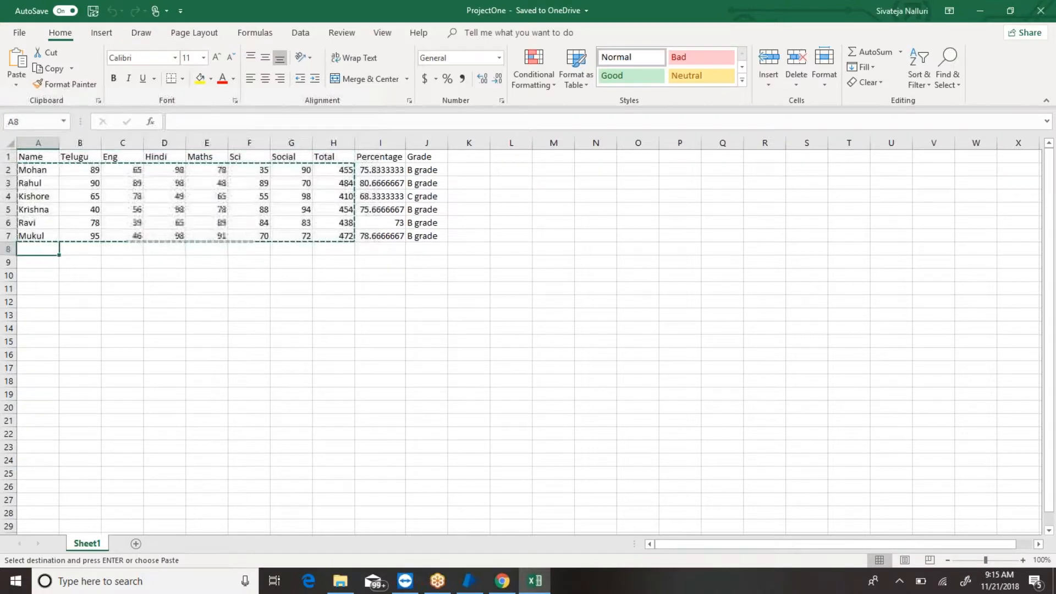
key("ctrl+v")
key("Down")
key("ctrl")
key("Down")
key("Down")
key("Escape")
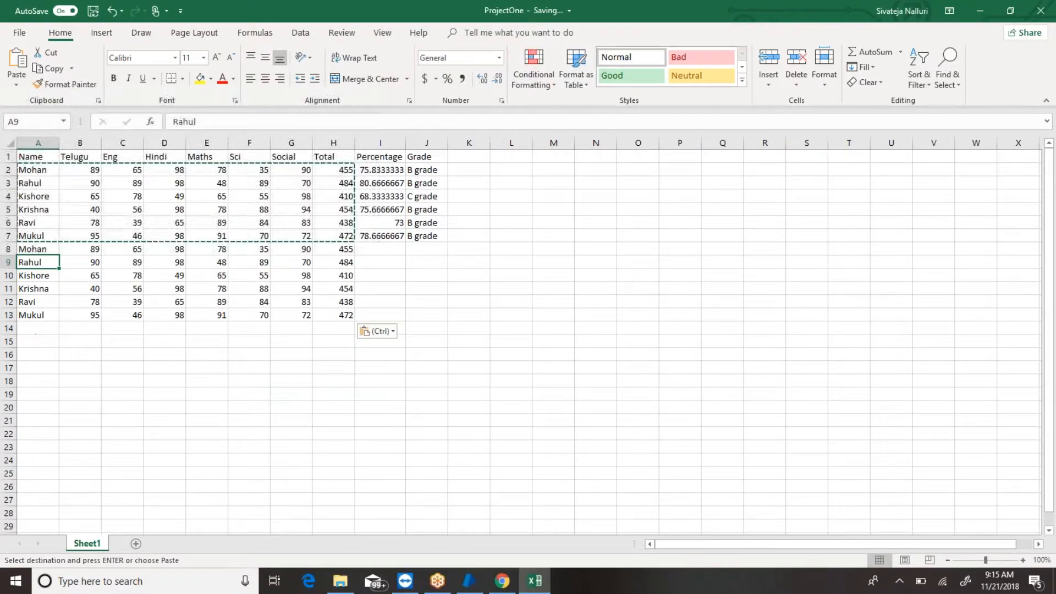
left_click(27, 326)
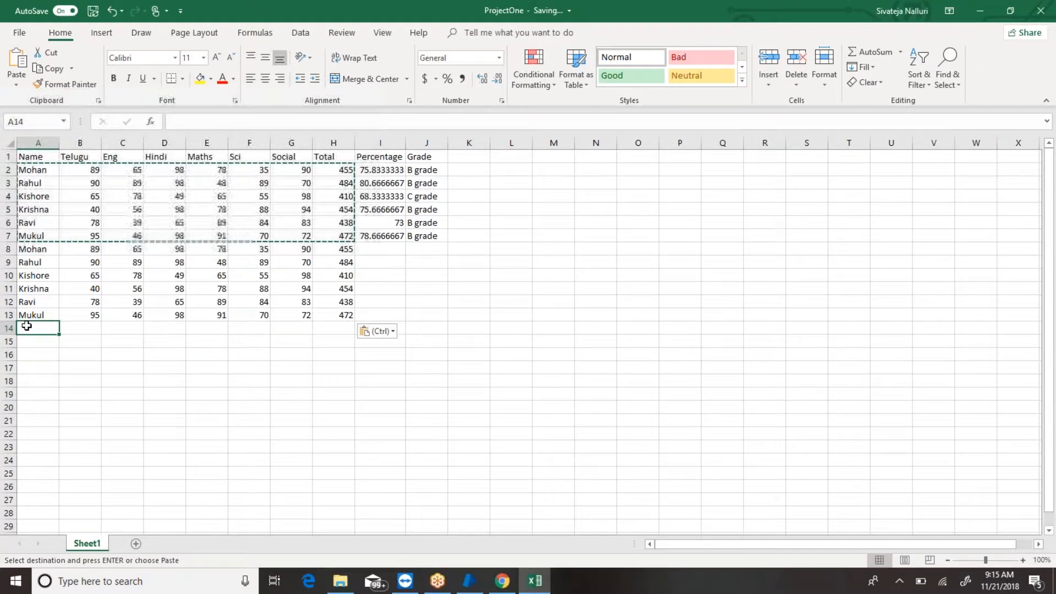
key("ctrl+v")
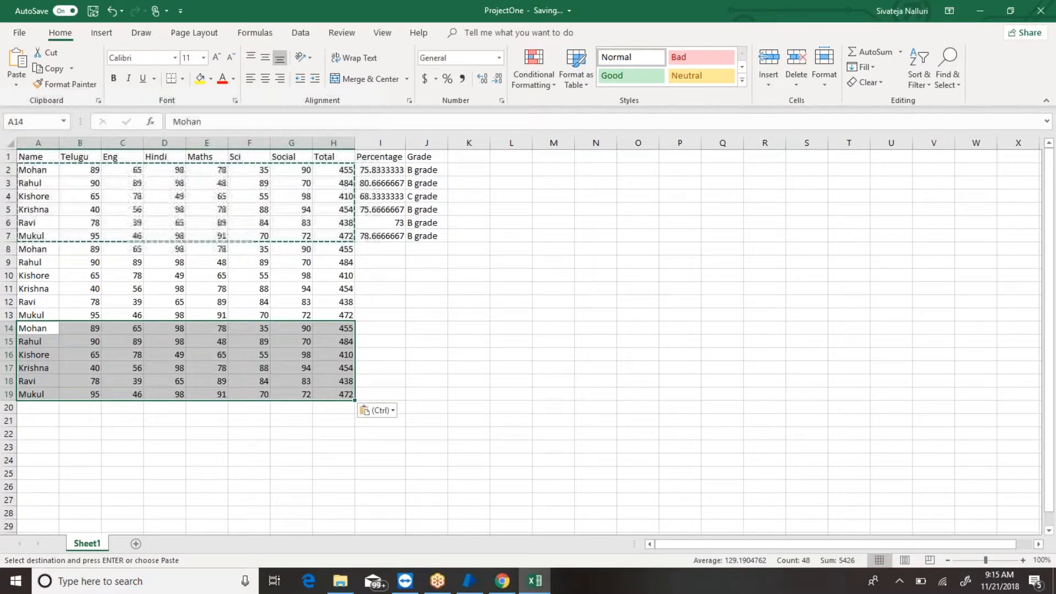
Step: Fill the last student record in row 19, columns A to H, down to row 28
left_click(80, 447)
left_click(31, 406)
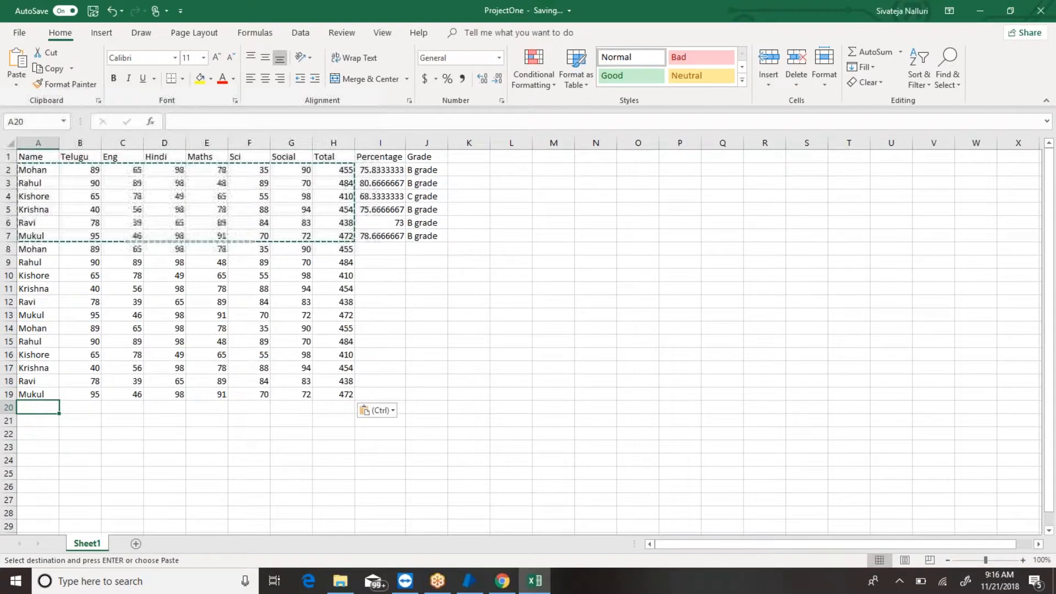
left_click_drag(41, 393, 346, 512)
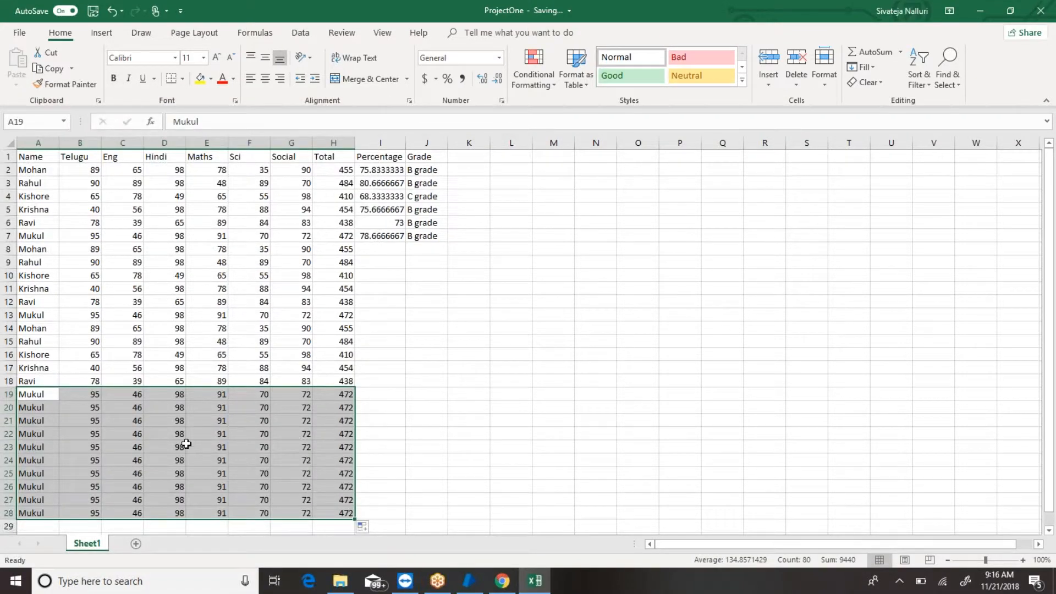
left_click(213, 447)
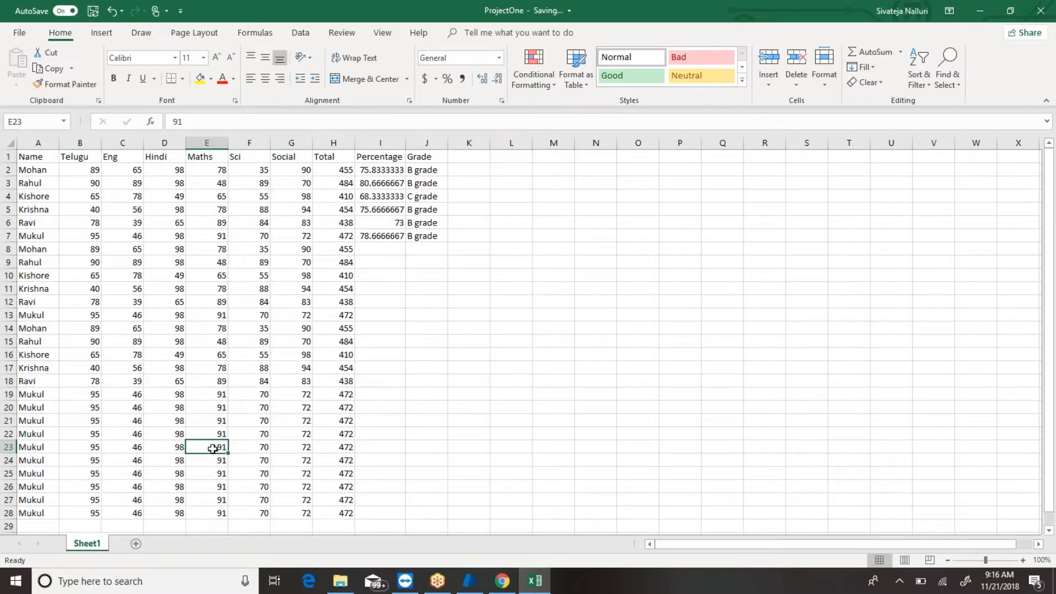
Step: Extend the student record in row 28, columns A to H, down to row 1999 and return to the sheet's first rows
scroll(212, 448, "down", 3)
left_click_drag(35, 407, 354, 457)
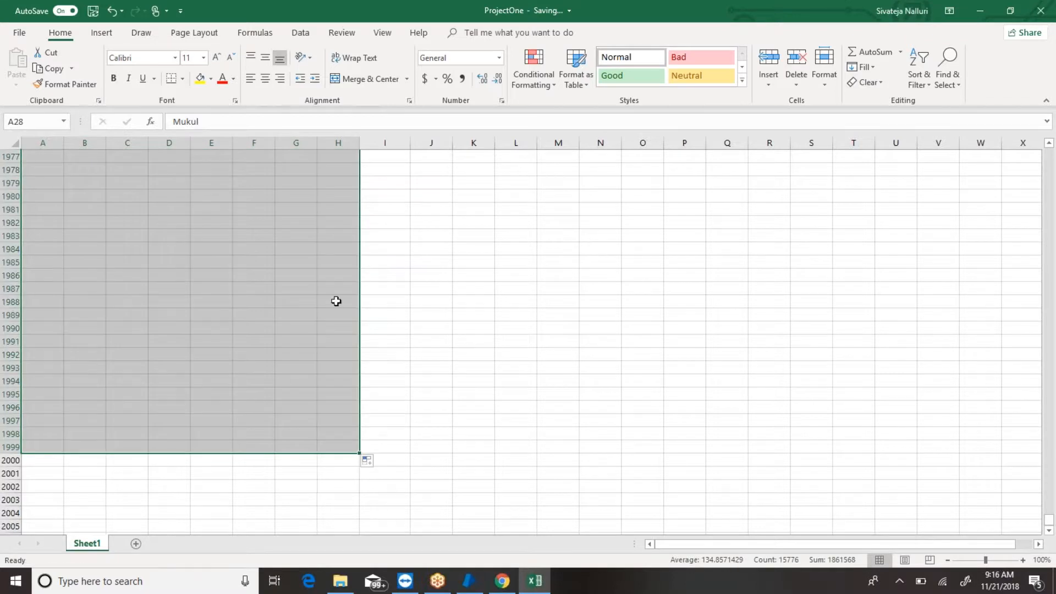
left_click(312, 357)
scroll(528, 341, "up", 3)
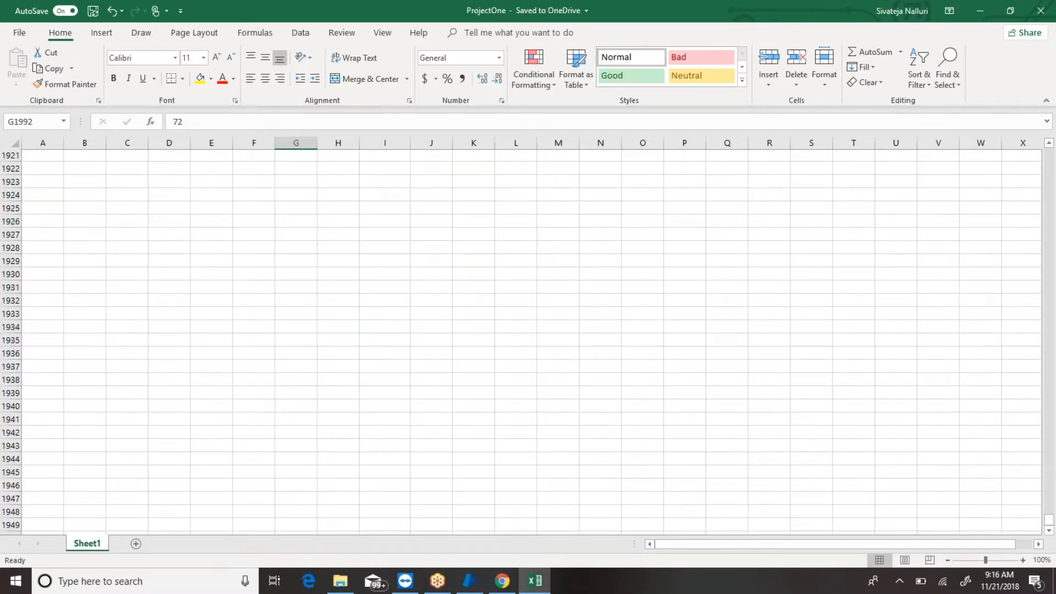
scroll(528, 341, "up", 20)
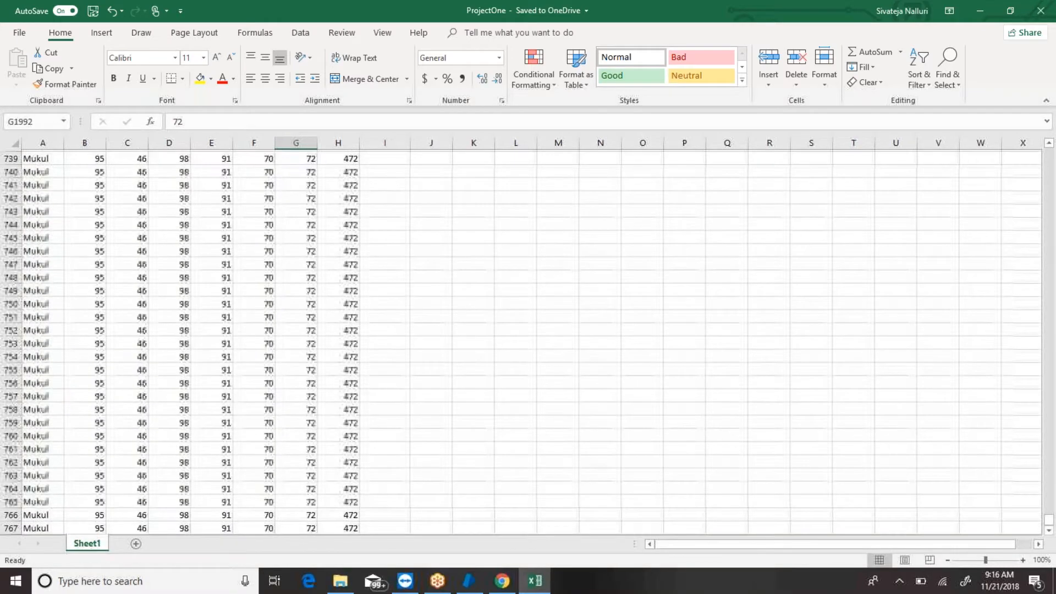
scroll(212, 286, "up", 20)
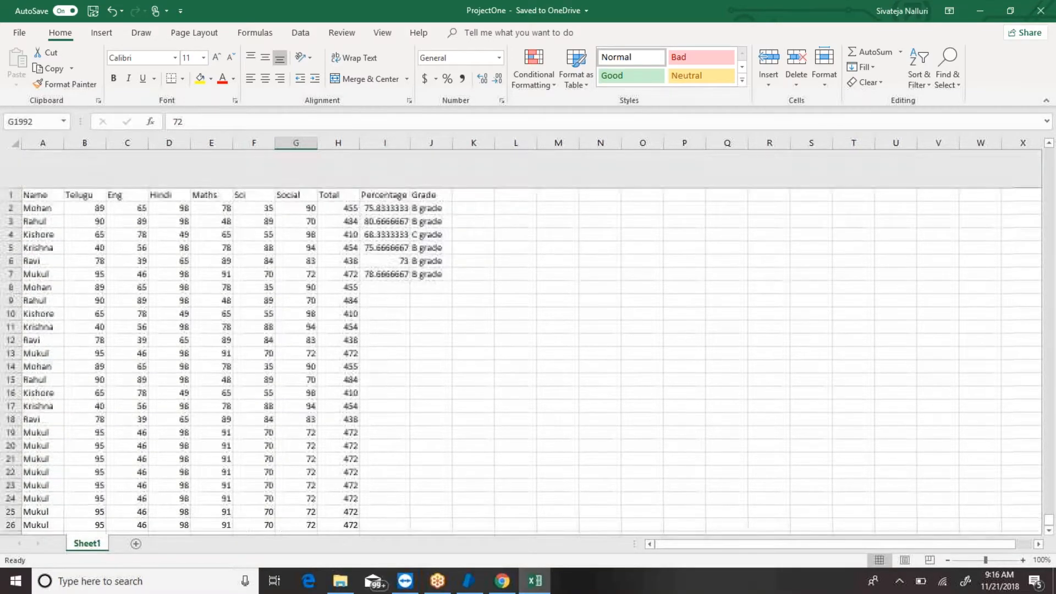
Step: Clear the Percentage and Grade values in I2:J7, look over the extended data, and close the workbook to return to Blue Prism
left_click(231, 275)
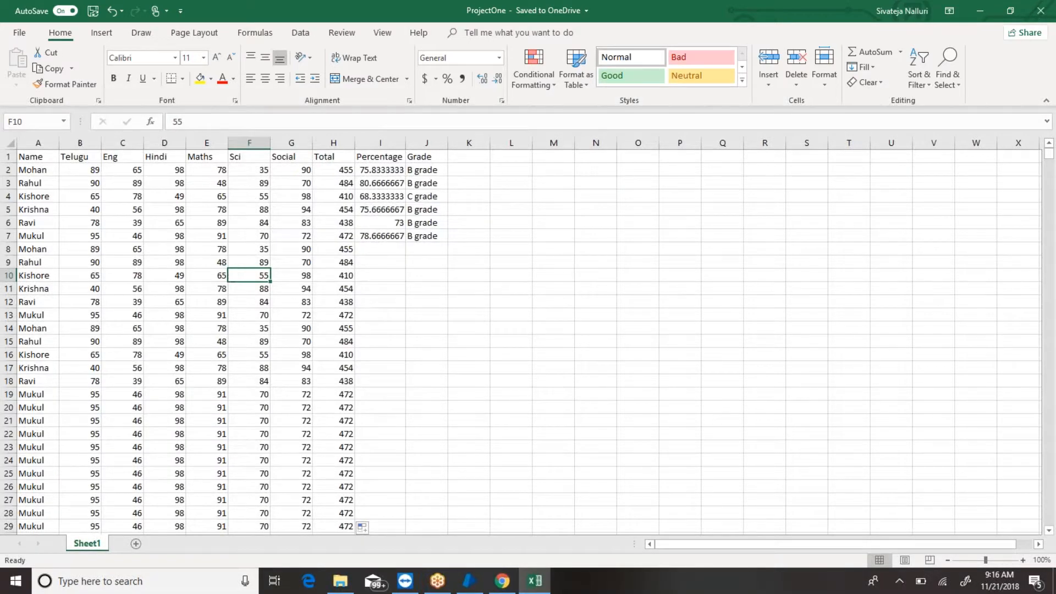
left_click_drag(370, 174, 426, 237)
key("Delete")
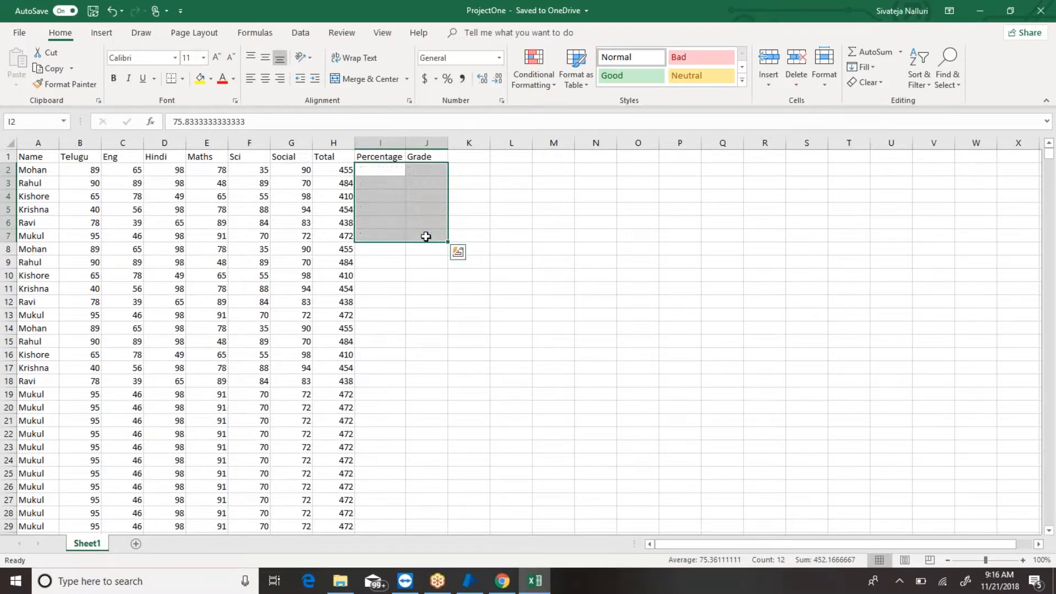
left_click(95, 184)
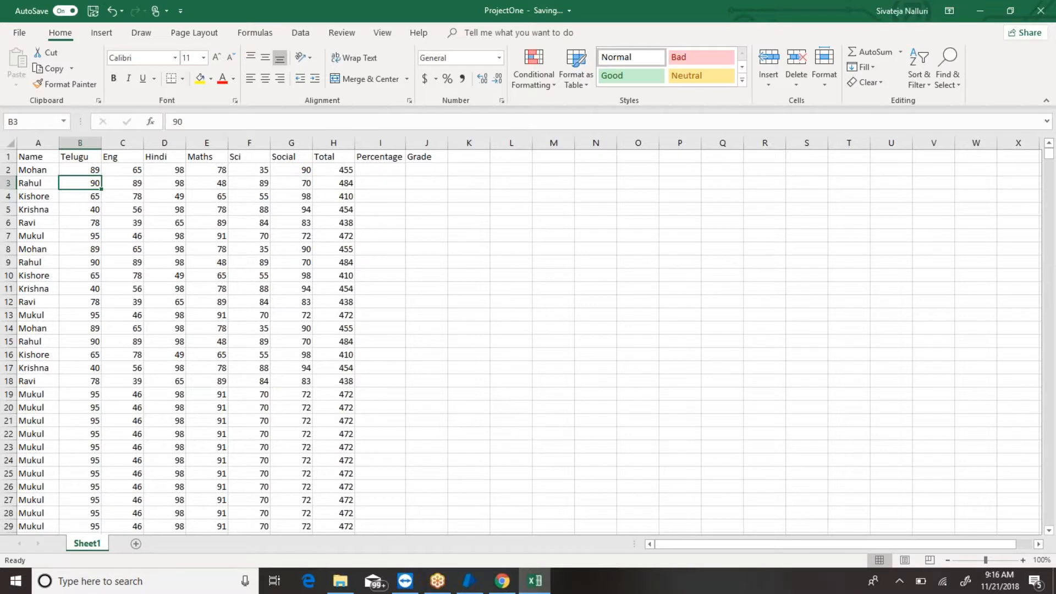
scroll(183, 297, "down", 3)
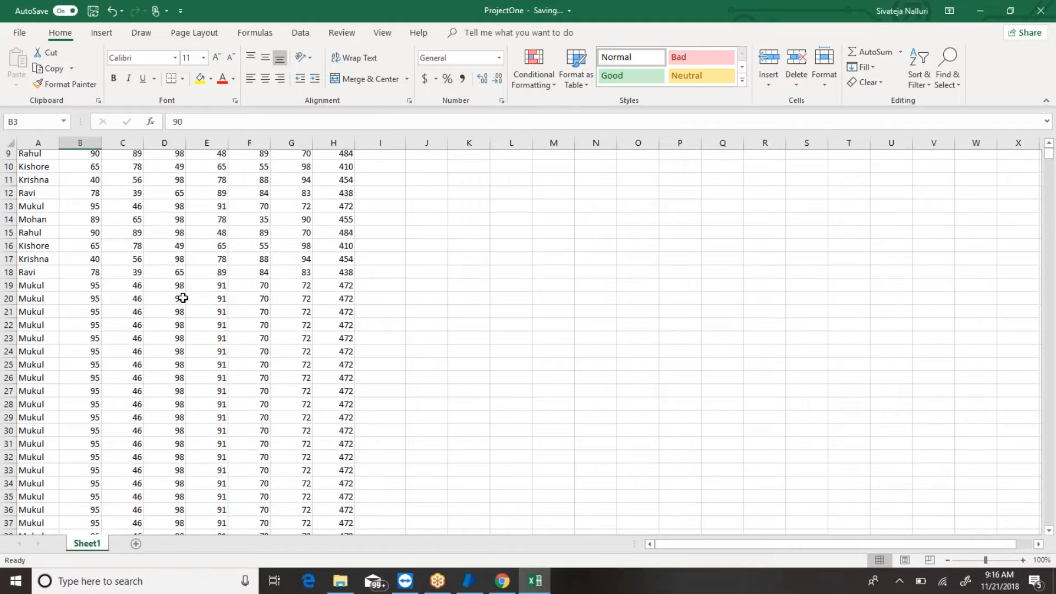
scroll(183, 298, "up", 1)
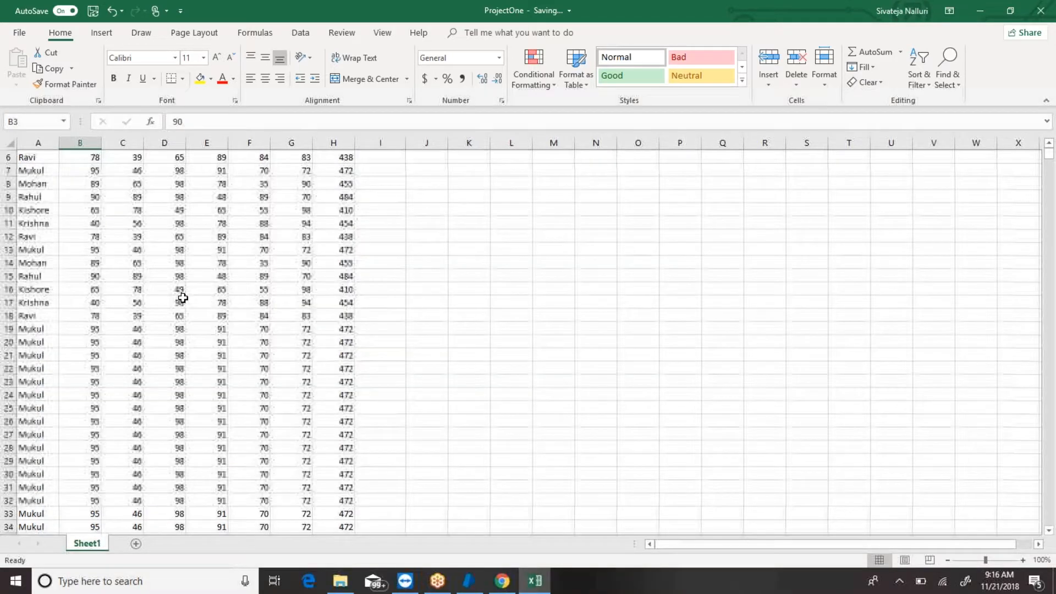
scroll(182, 297, "up", 2)
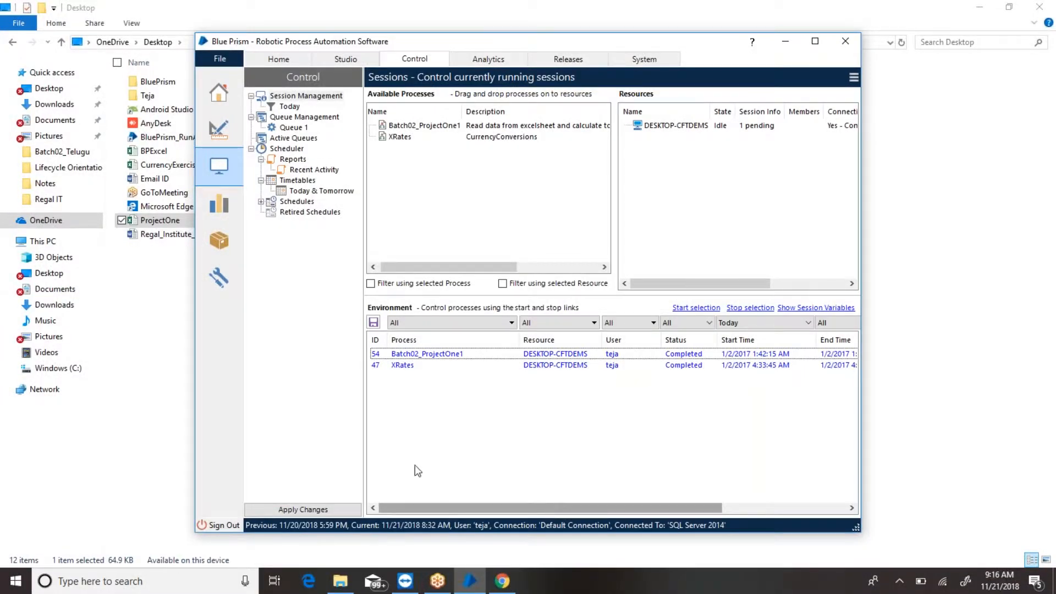
Step: Assign the Batch02_ProjectOne1 process to the DESKTOP-CFTDEMS resource again to create another session
left_click(411, 128)
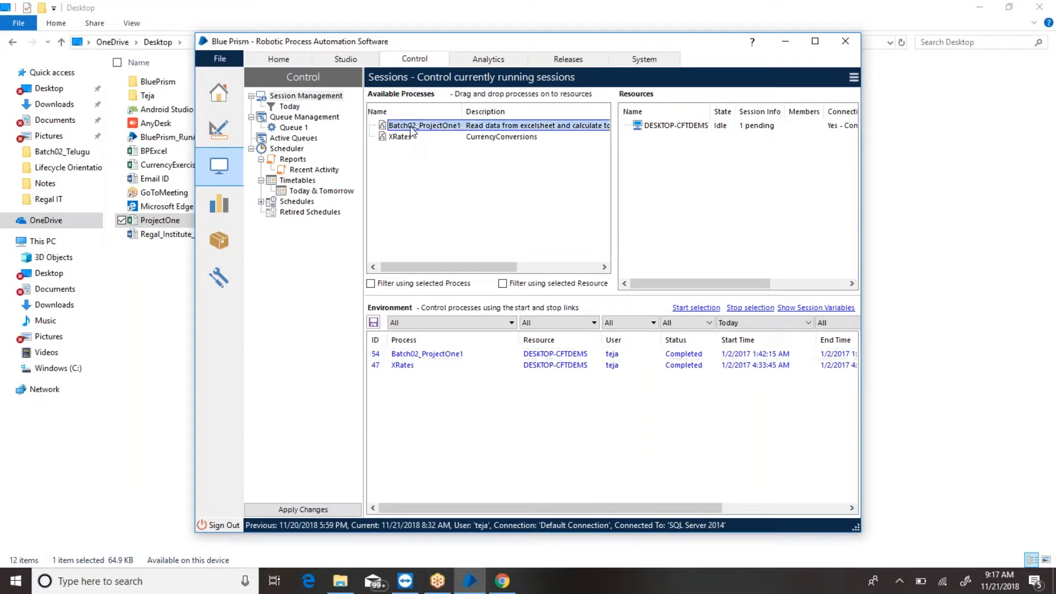
left_click(450, 216)
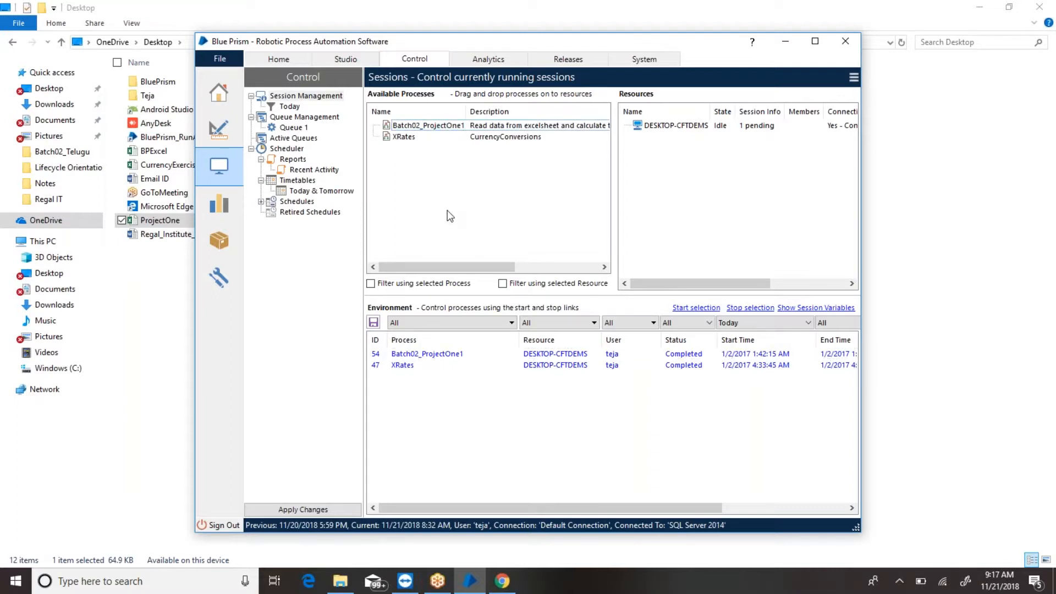
left_click_drag(454, 262, 428, 262)
left_click_drag(467, 130, 666, 127)
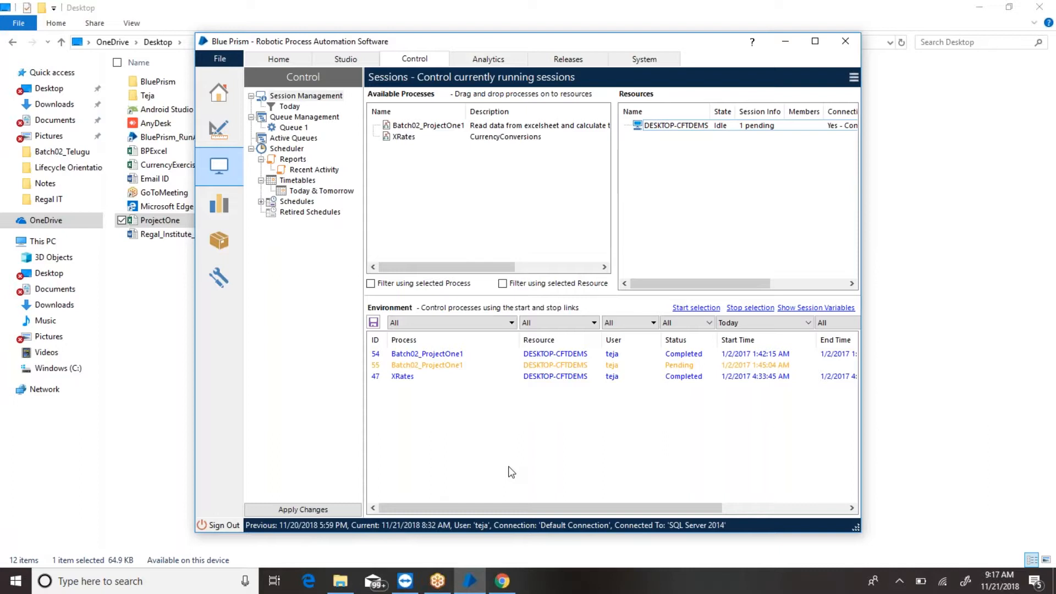
Step: Start the new pending Batch02_ProjectOne1 session on DESKTOP-CFTDEMS
left_click(470, 366)
right_click(471, 365)
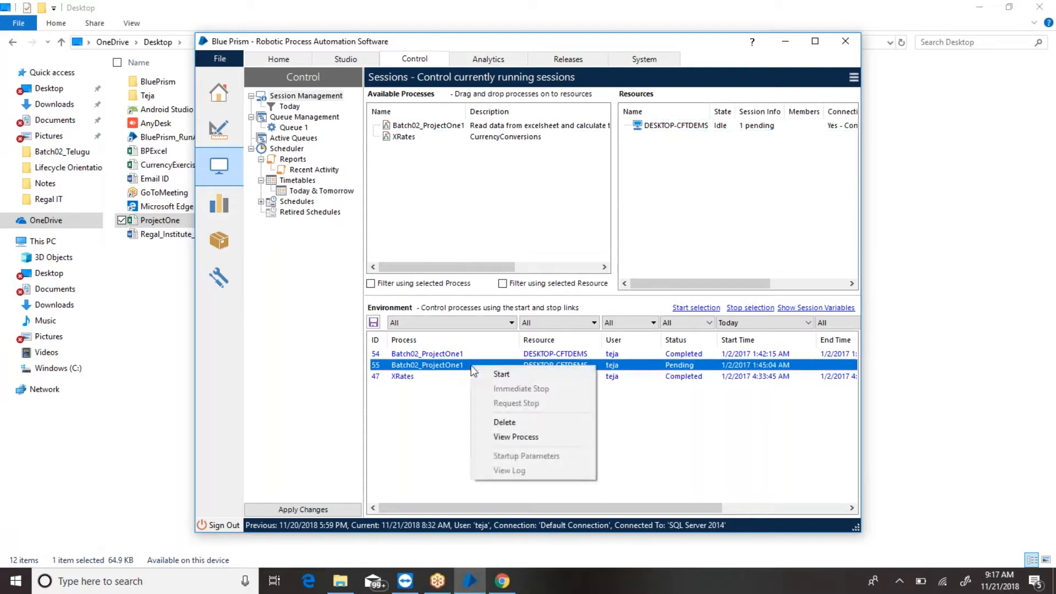
left_click(528, 379)
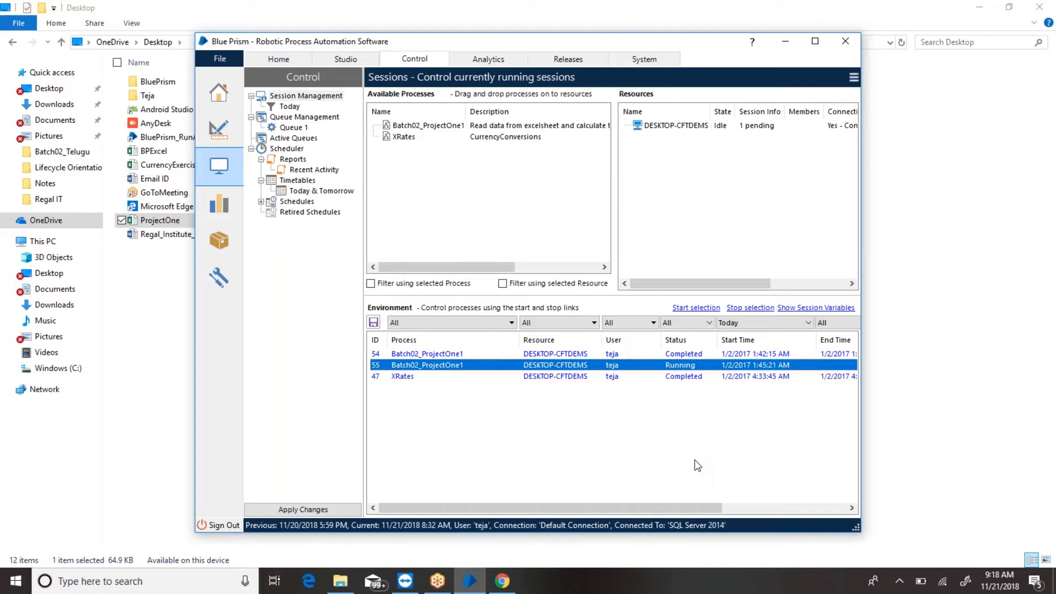
Step: Open Task Manager and check the applications and background processes while the Batch02_ProjectOne1 session runs
left_click(636, 587)
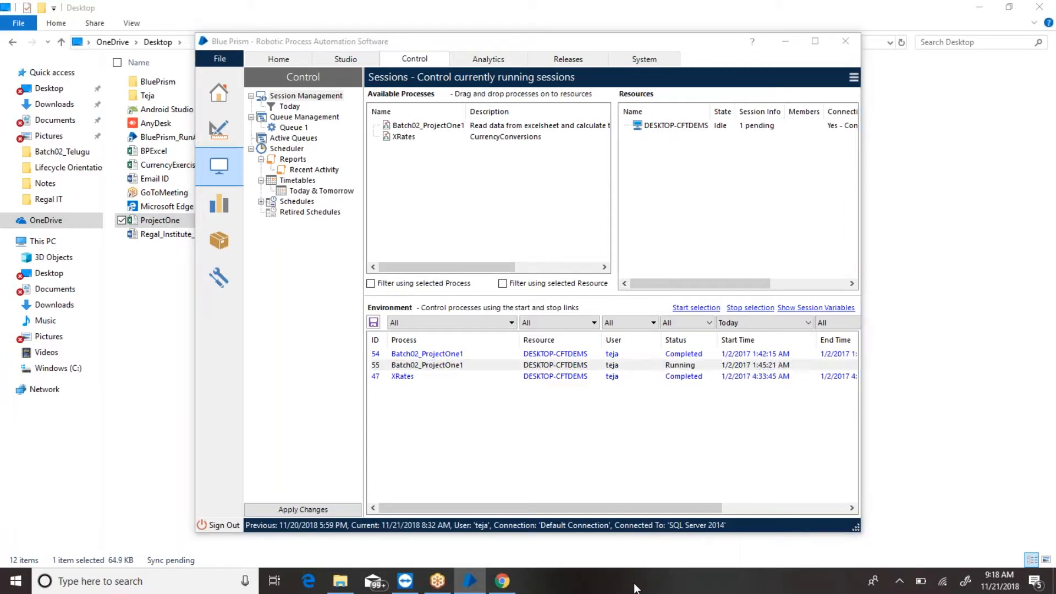
right_click(636, 587)
left_click(697, 516)
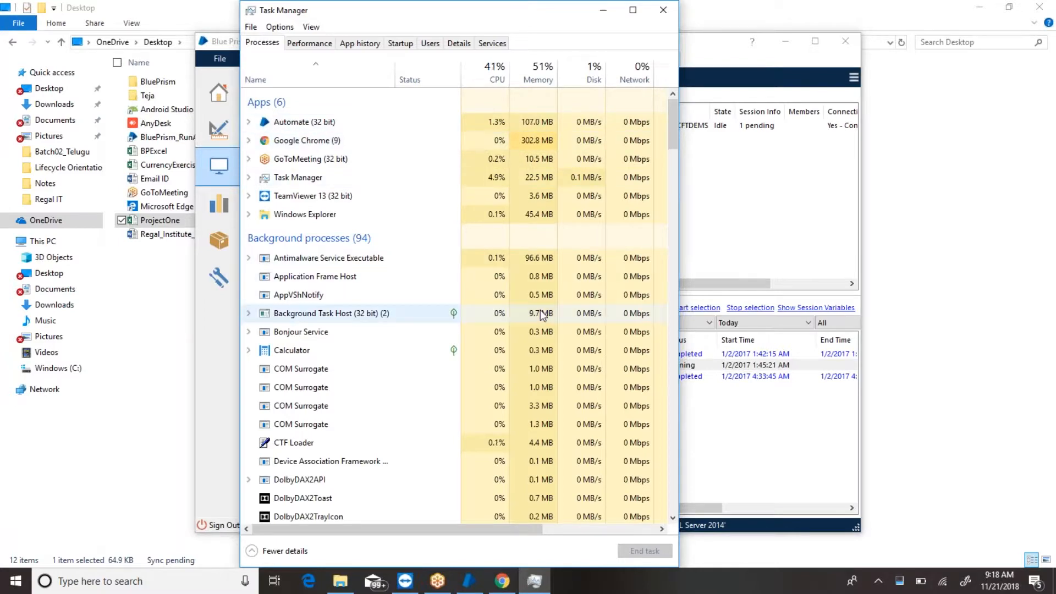
Step: Find the Microsoft Excel entry among the background processes, check its CPU and memory usage, and close Task Manager
scroll(540, 311, "down", 4)
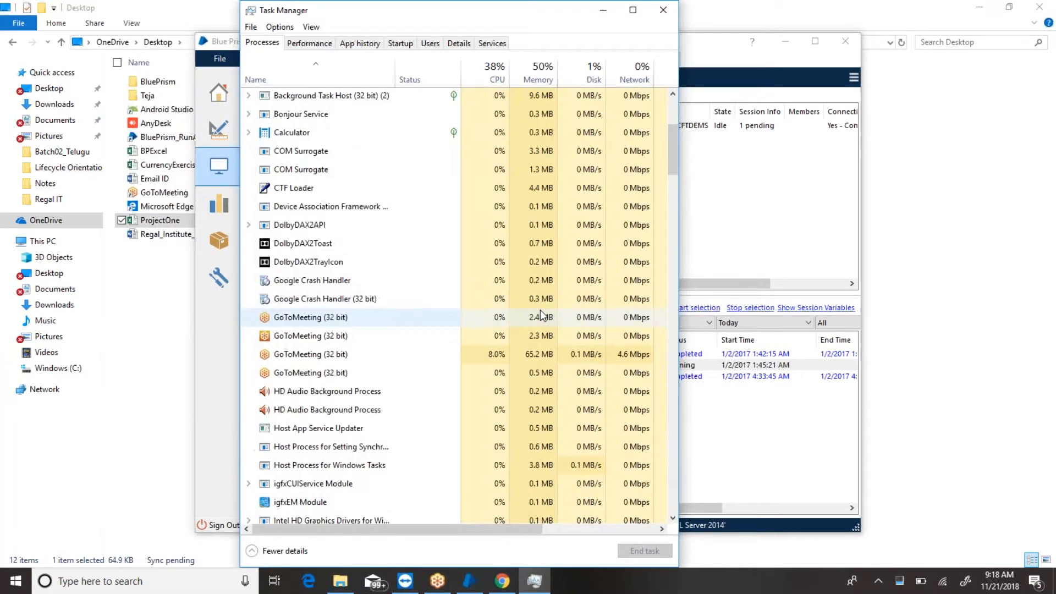
scroll(540, 311, "down", 10)
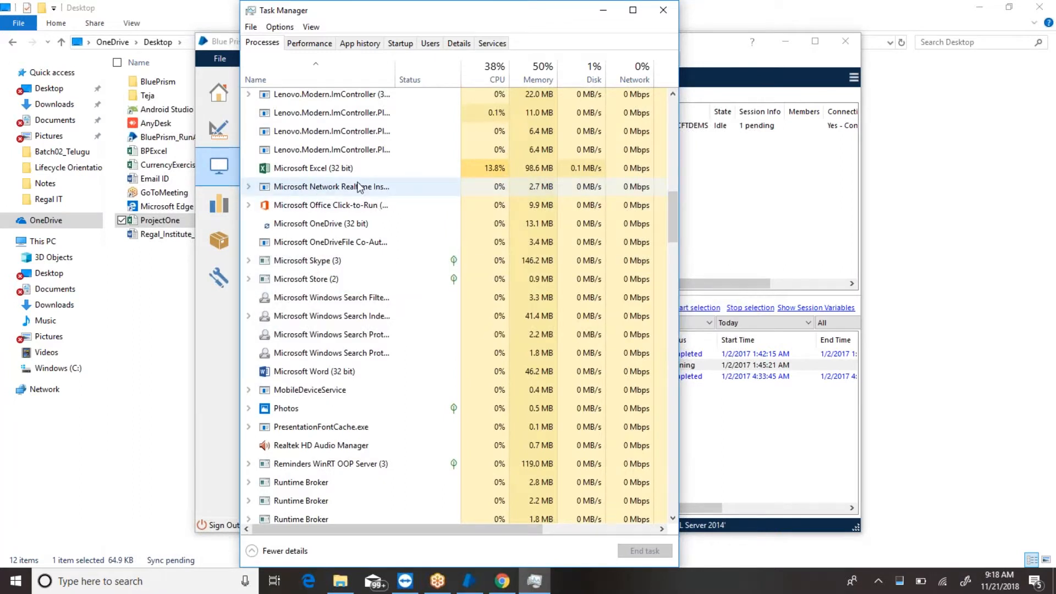
scroll(296, 220, "up", 1)
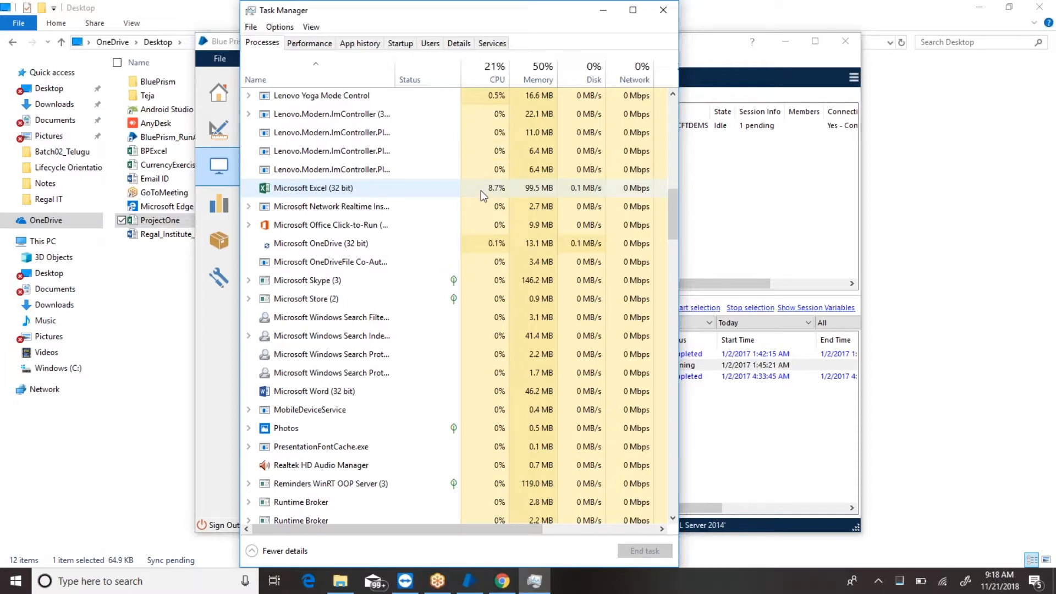
scroll(480, 190, "up", 15)
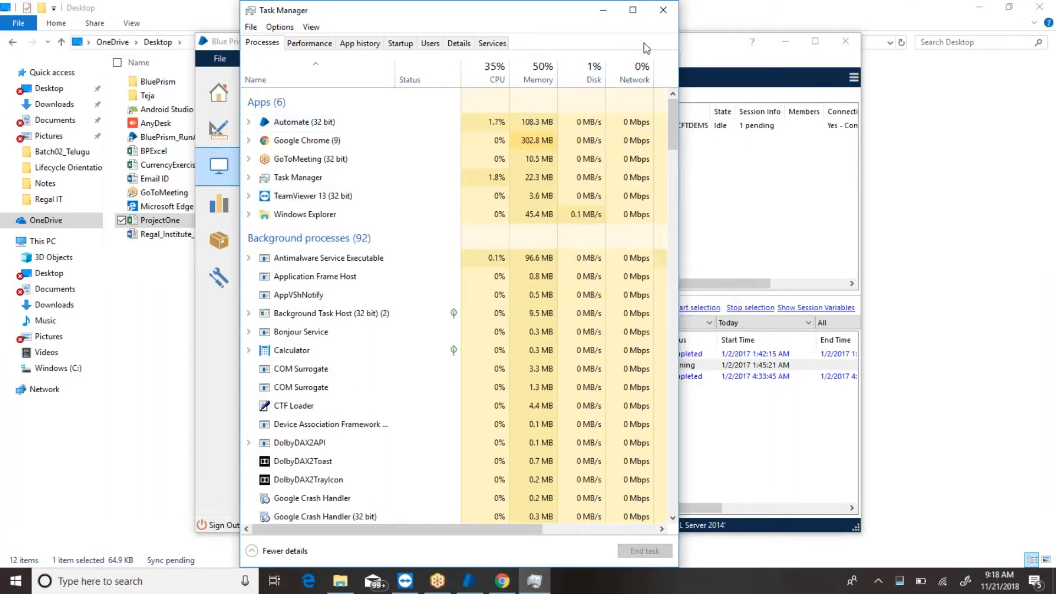
left_click(660, 11)
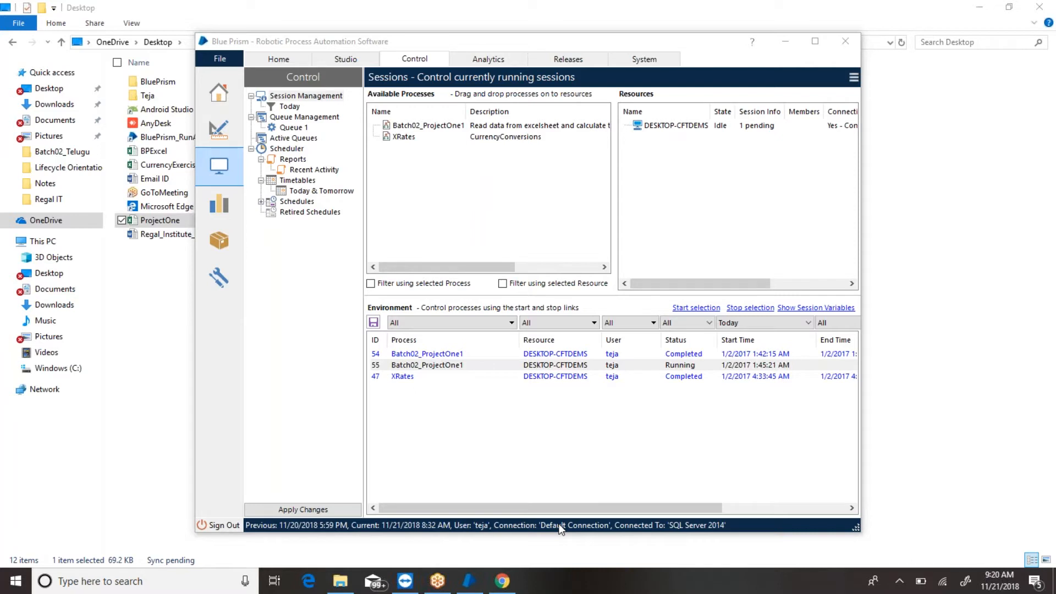
right_click(529, 504)
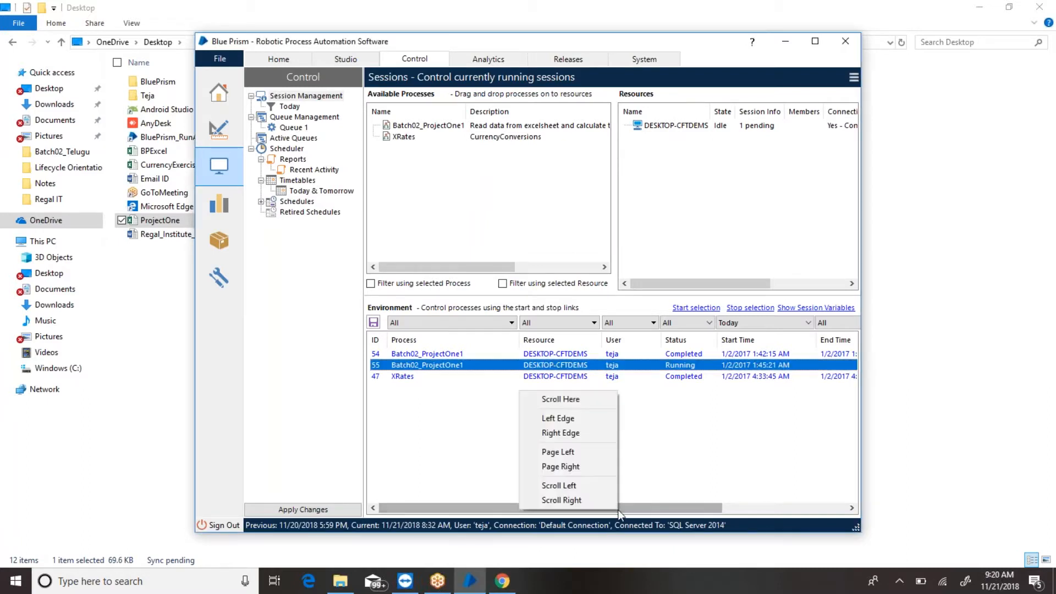
right_click(740, 469)
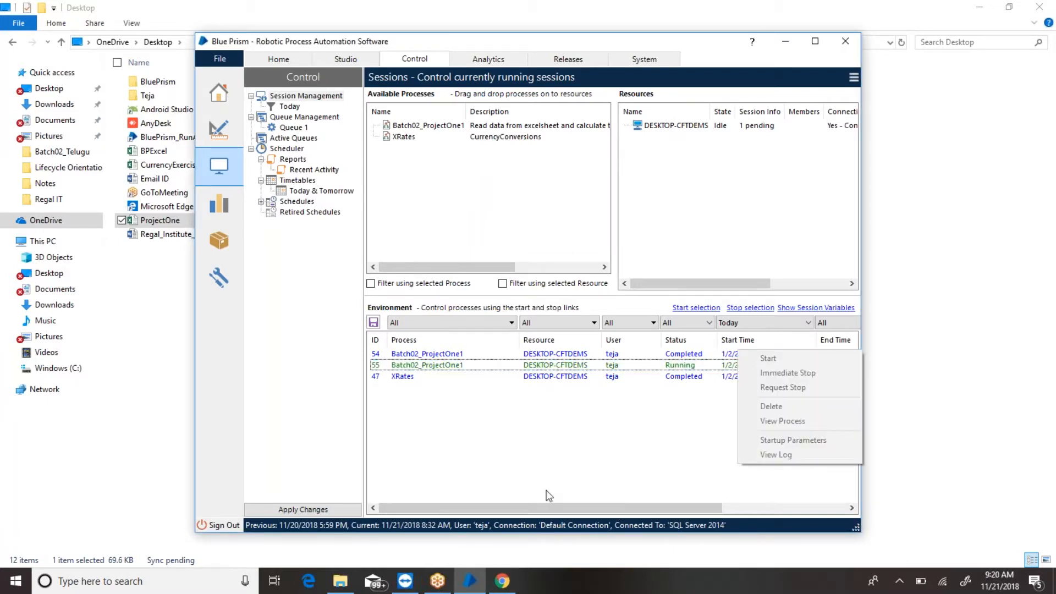
left_click(554, 473)
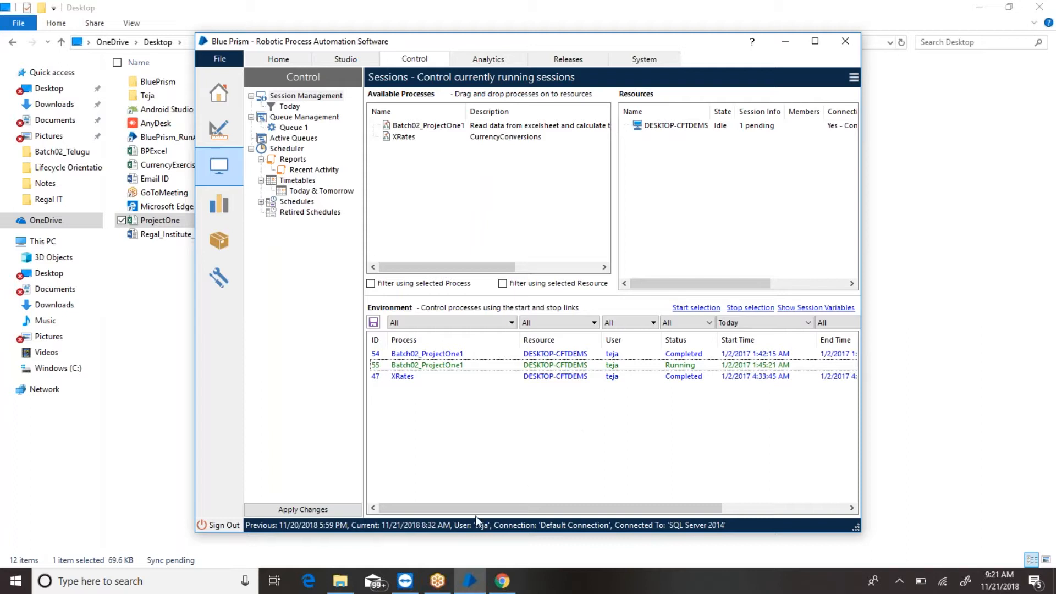
Step: Reopen Task Manager, check the Microsoft Excel background process again during the running session, and close it
right_click(585, 587)
left_click(642, 524)
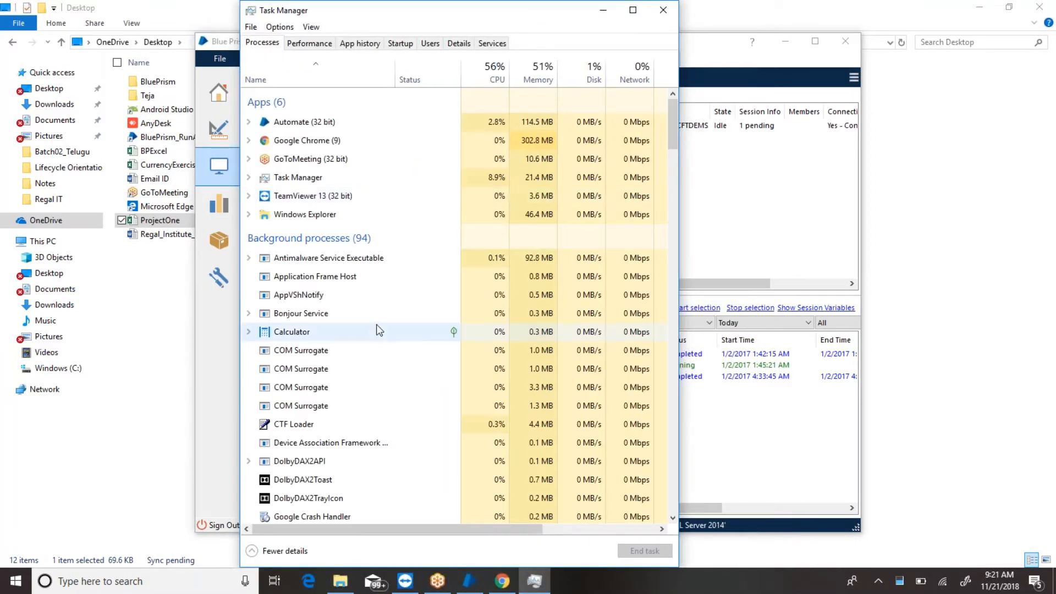
scroll(377, 326, "down", 15)
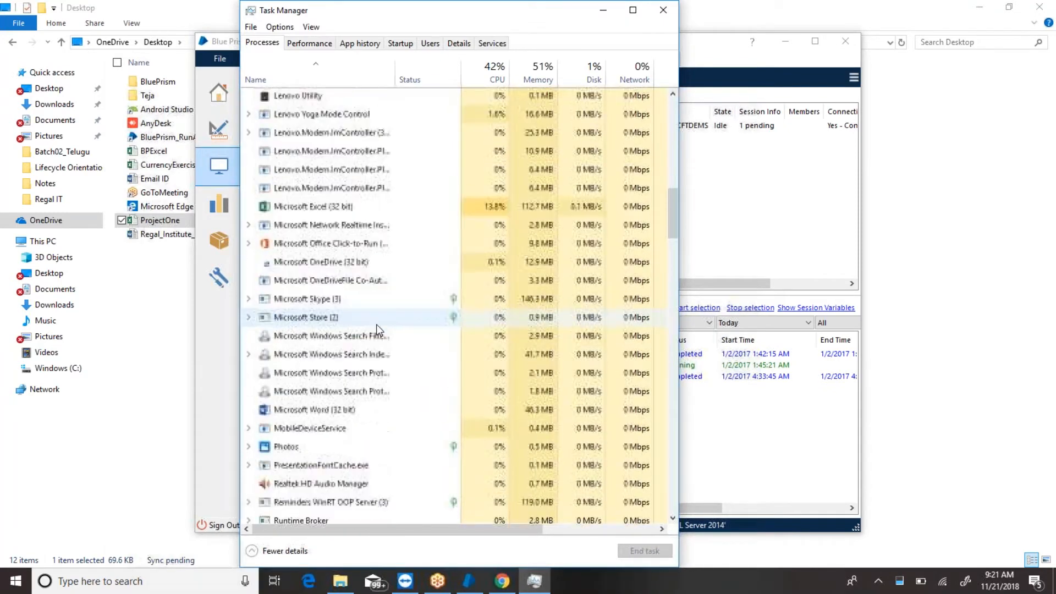
scroll(376, 325, "down", 4)
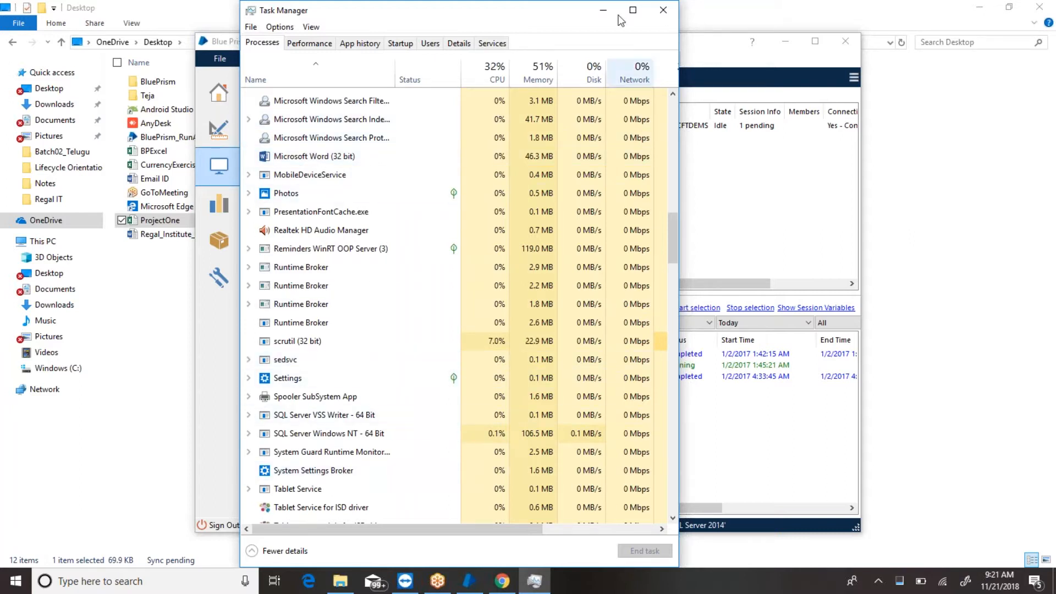
left_click(662, 11)
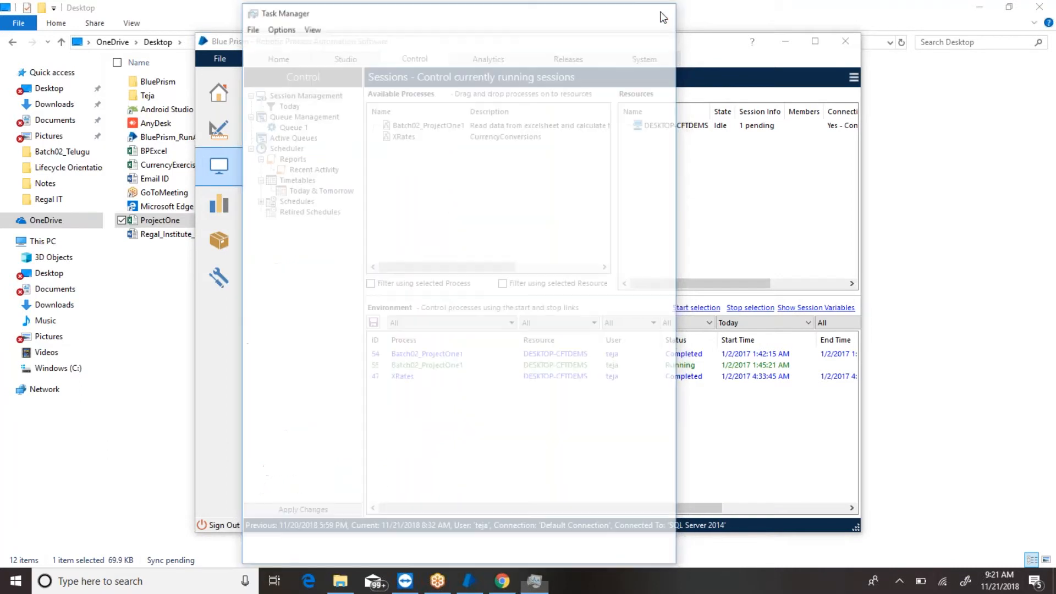
Step: Compare the start and end times of the Batch02_ProjectOne1 sessions in the Environment list
left_click_drag(597, 505, 732, 518)
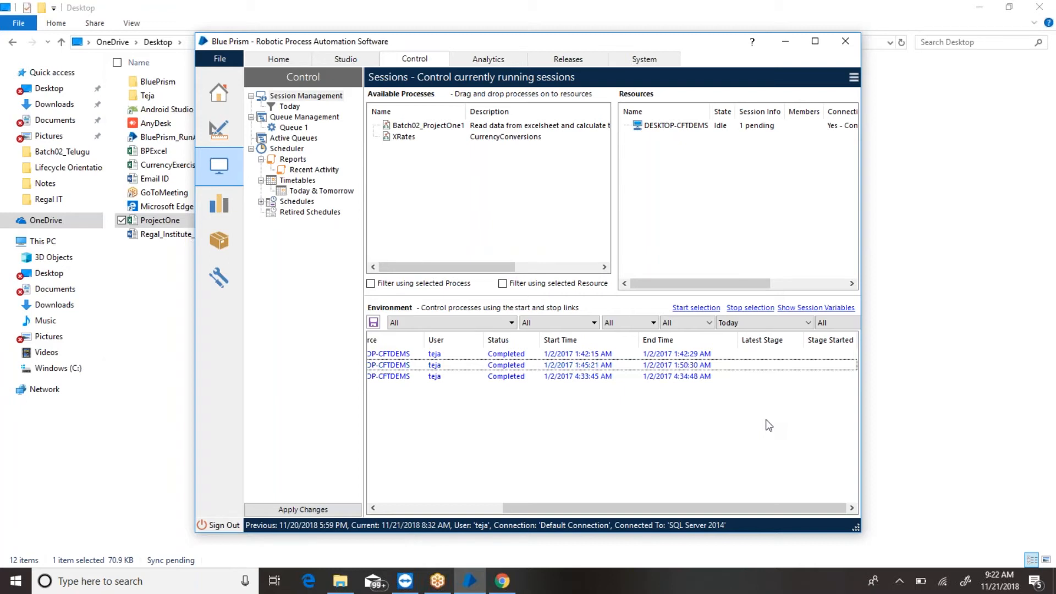
left_click_drag(584, 508, 429, 507)
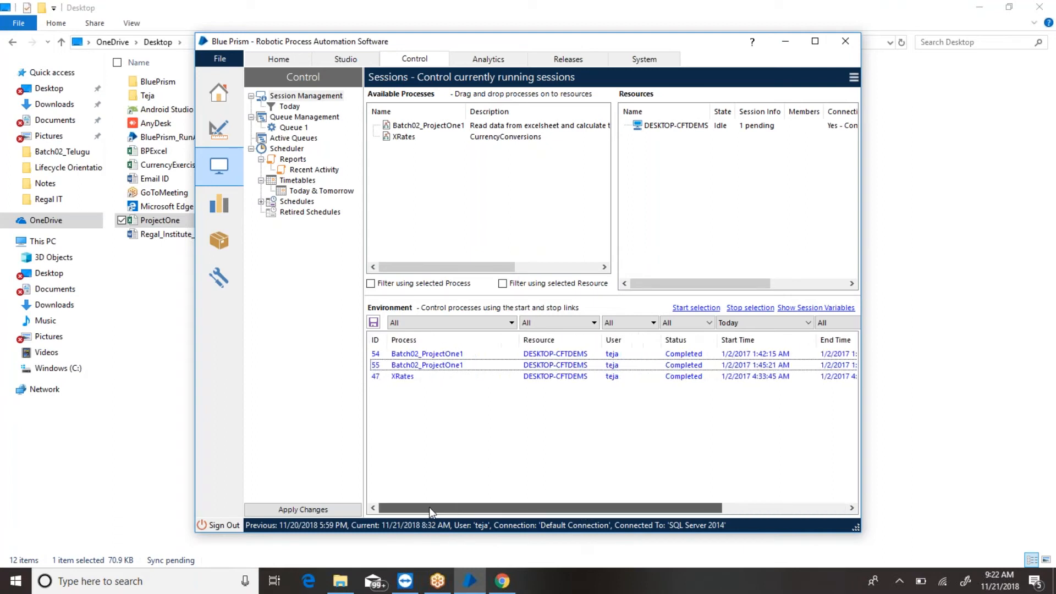
left_click_drag(601, 509, 680, 509)
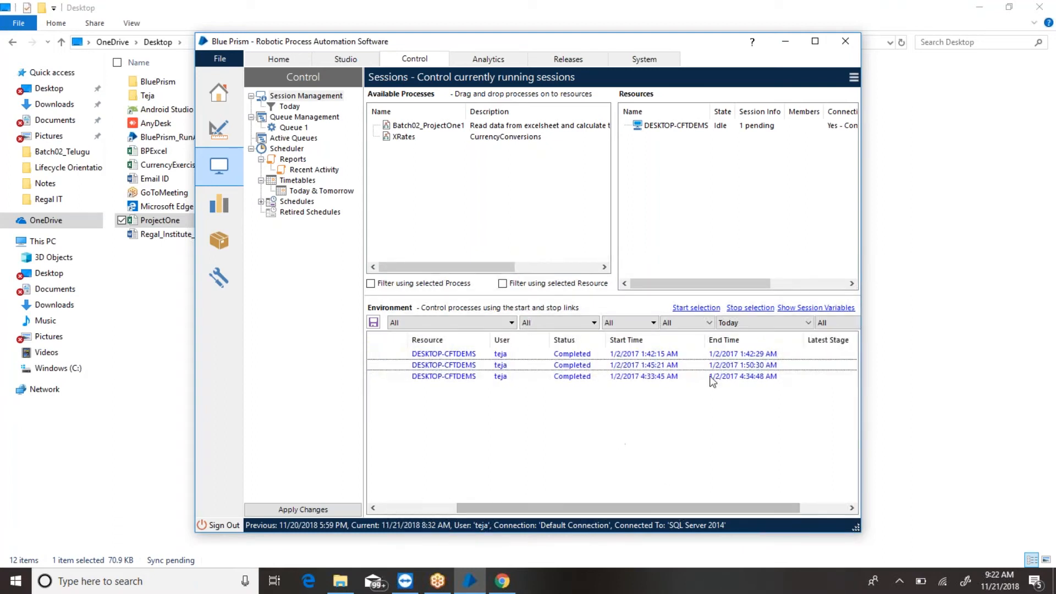
left_click(656, 367)
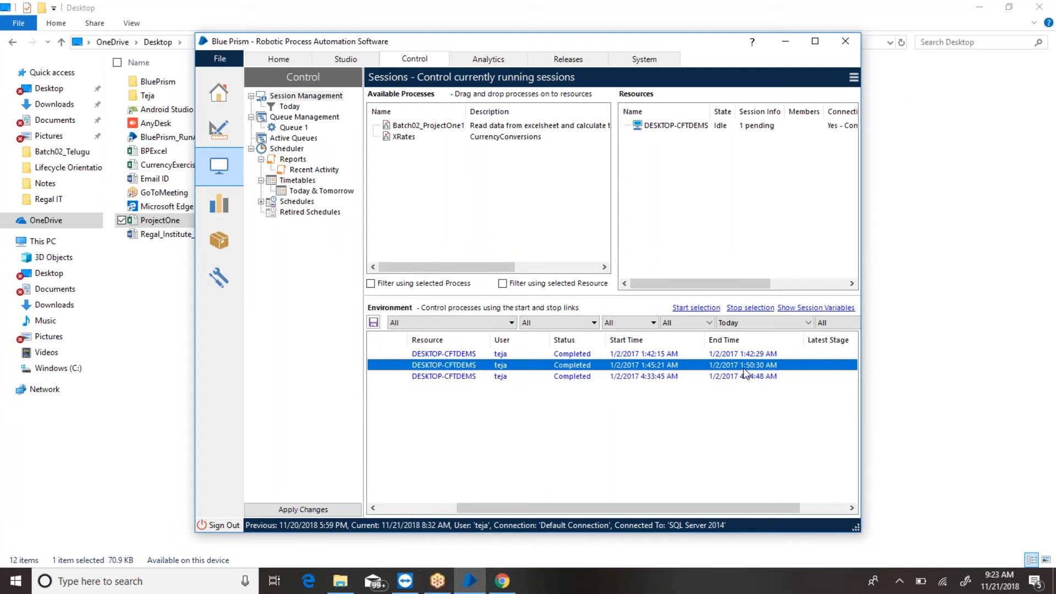
Step: Open the ProjectOne workbook from the Desktop folder and examine the Total, Percentage and Grade columns down to the last data row
left_click(172, 360)
left_click(263, 222)
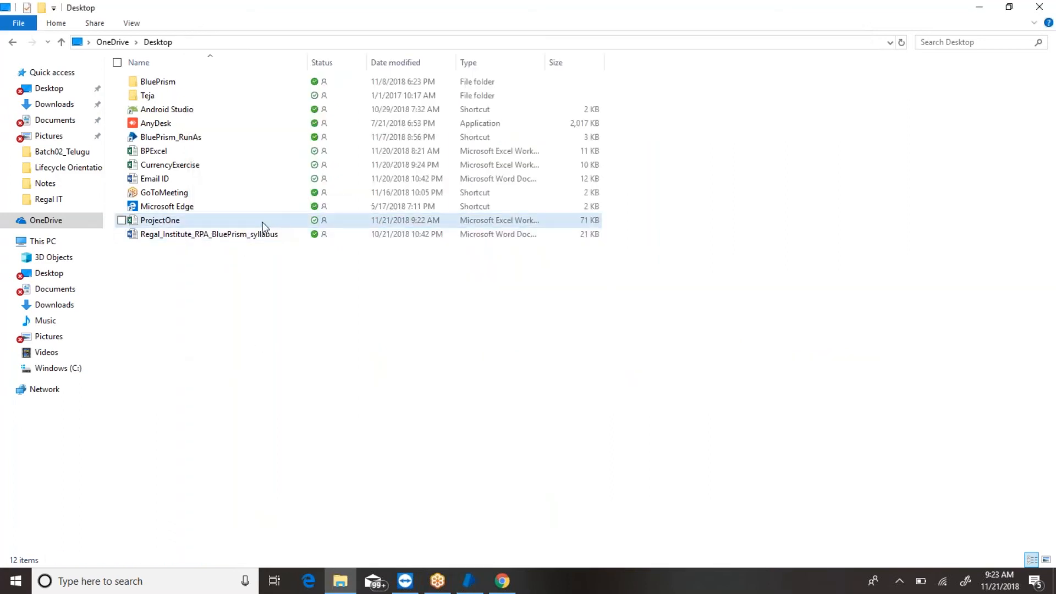
double_click(263, 226)
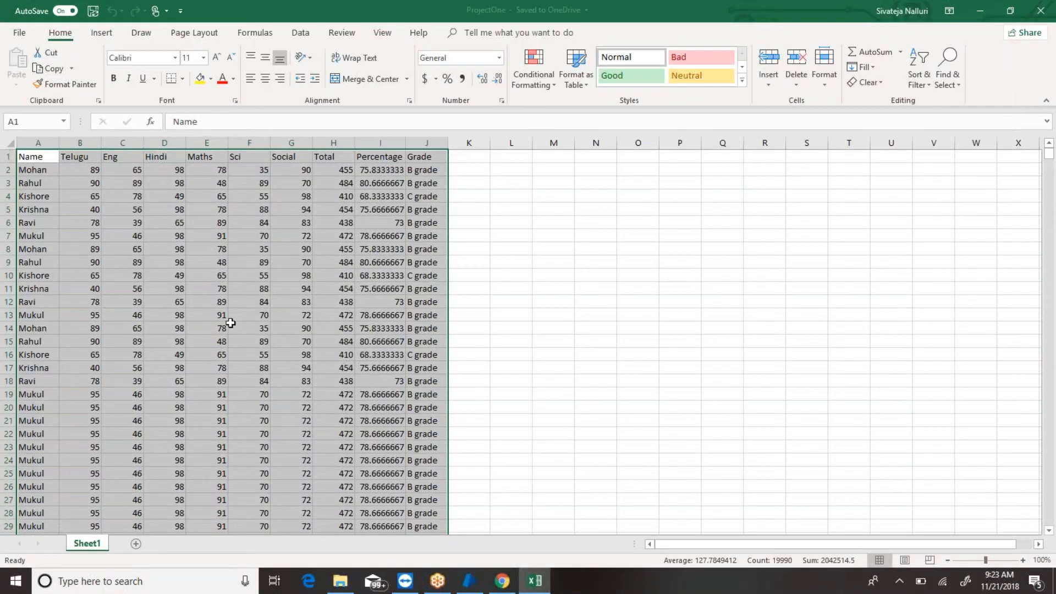
left_click(336, 260)
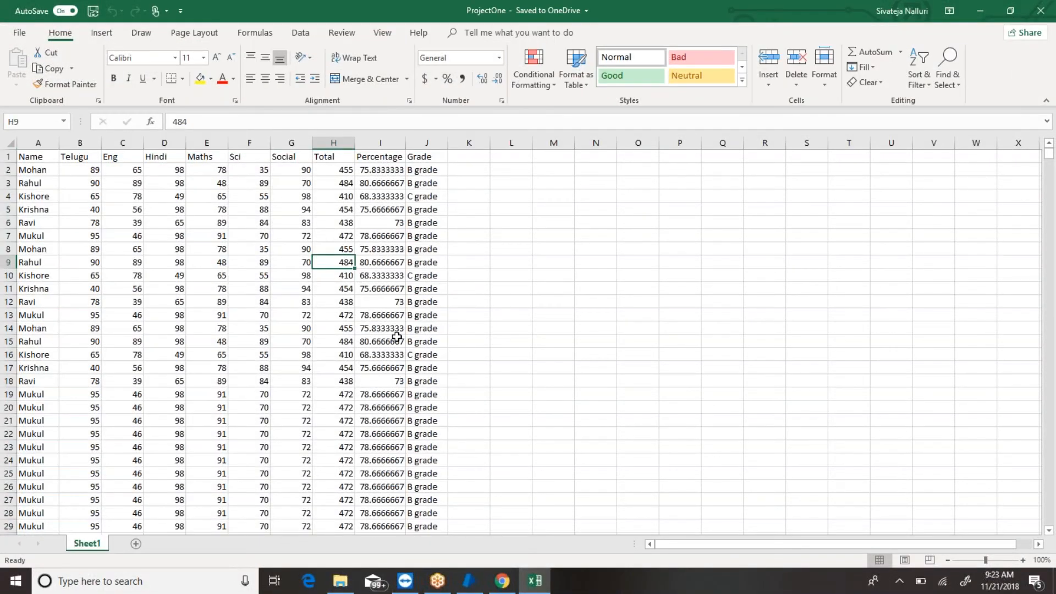
scroll(396, 337, "down", 9)
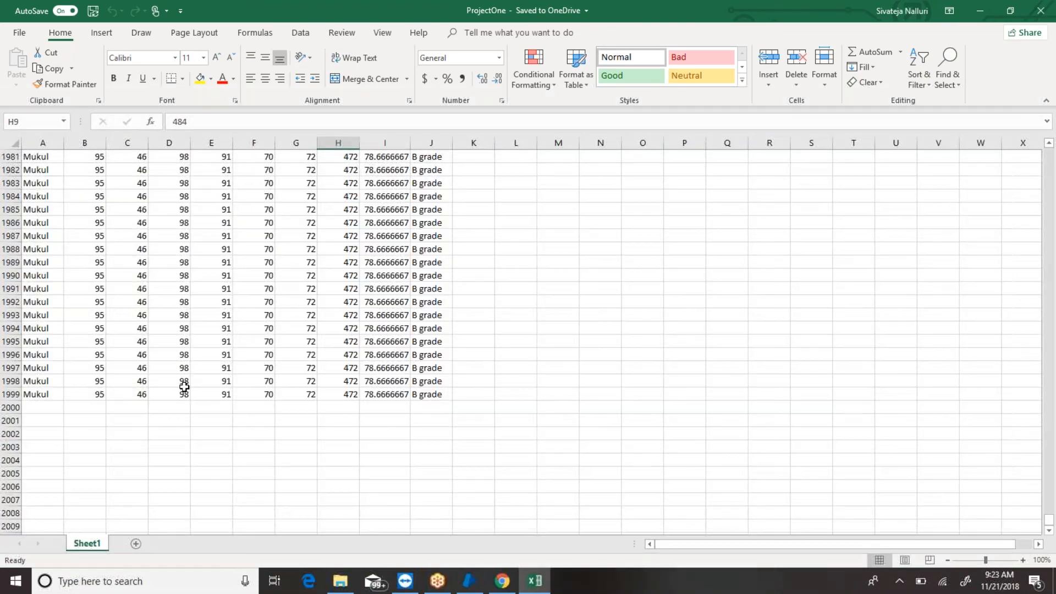
scroll(319, 376, "up", 20)
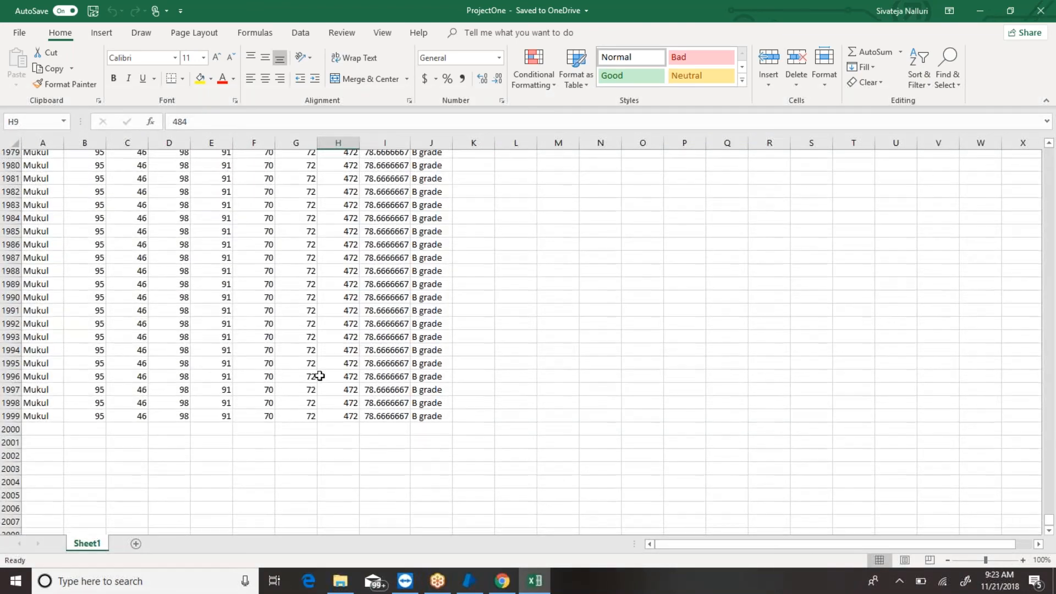
scroll(319, 375, "up", 20)
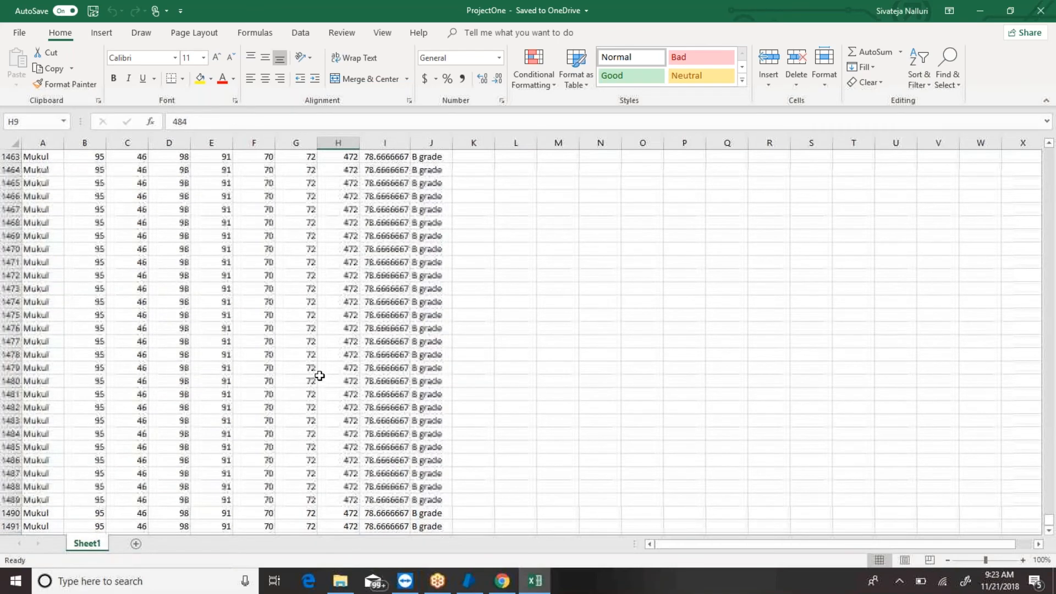
scroll(319, 376, "up", 20)
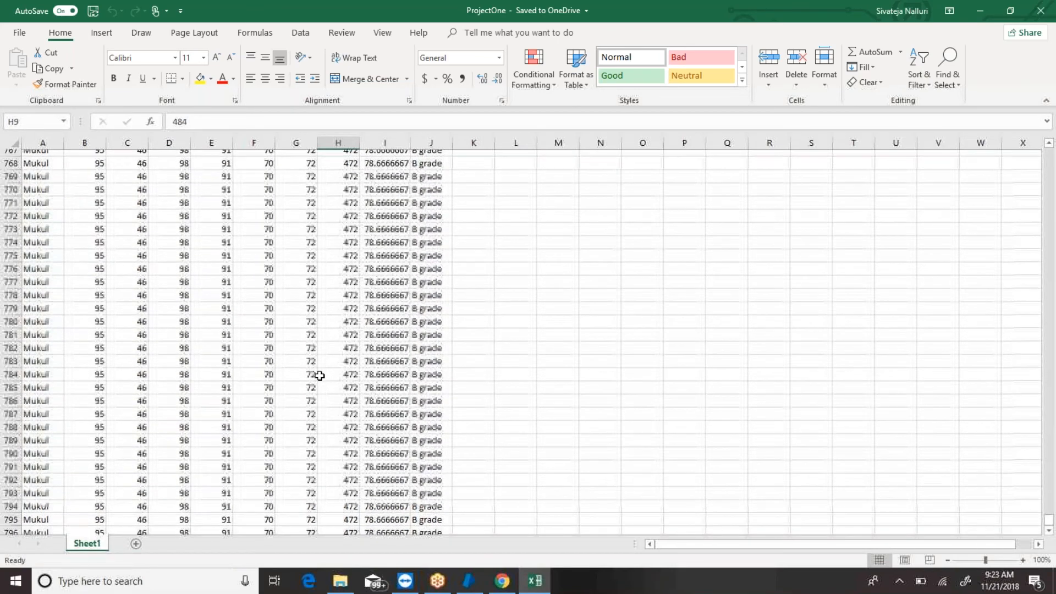
scroll(319, 375, "up", 20)
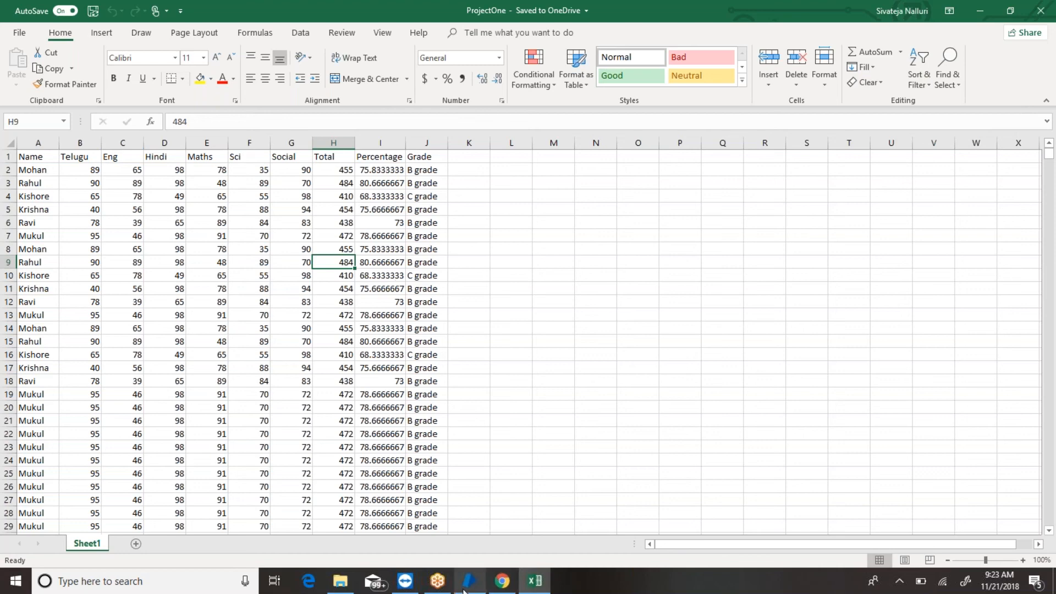
Step: Switch back to Blue Prism, open Studio, and collapse the Objects and Processes groups in the tree
mouse_move(468, 584)
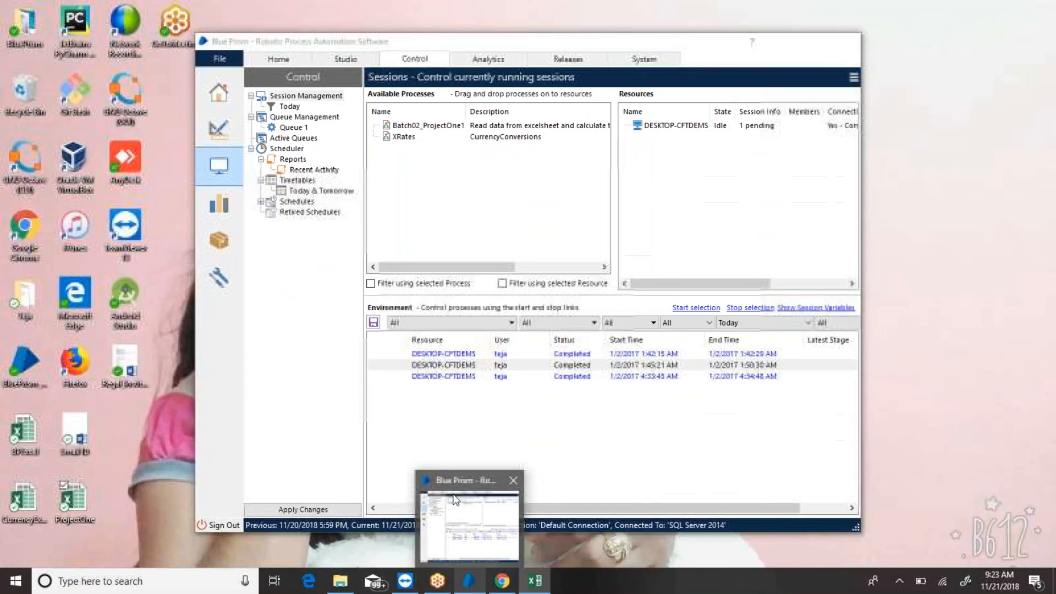
left_click(464, 504)
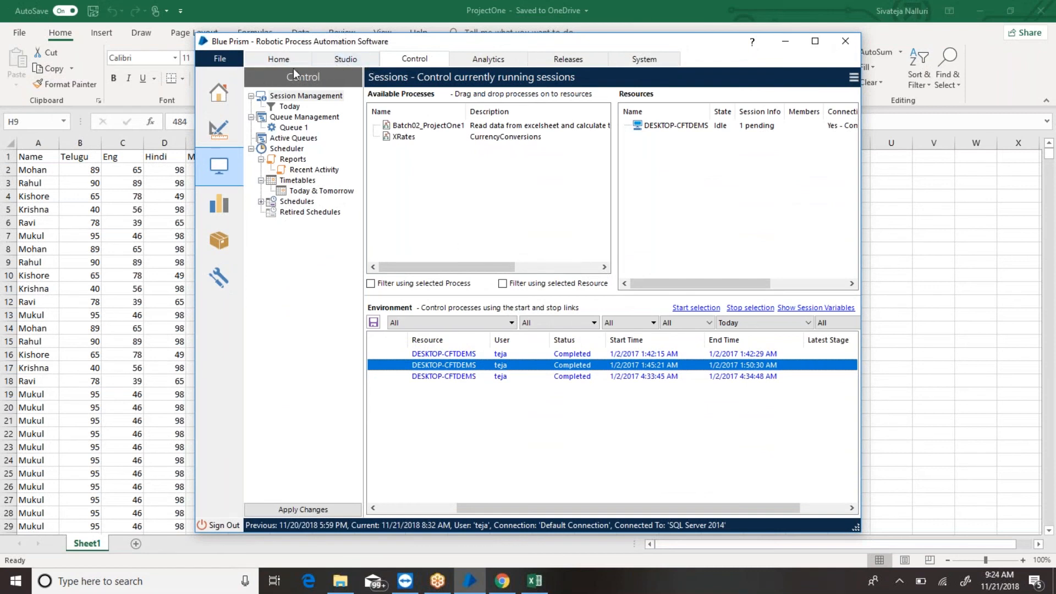
left_click(278, 63)
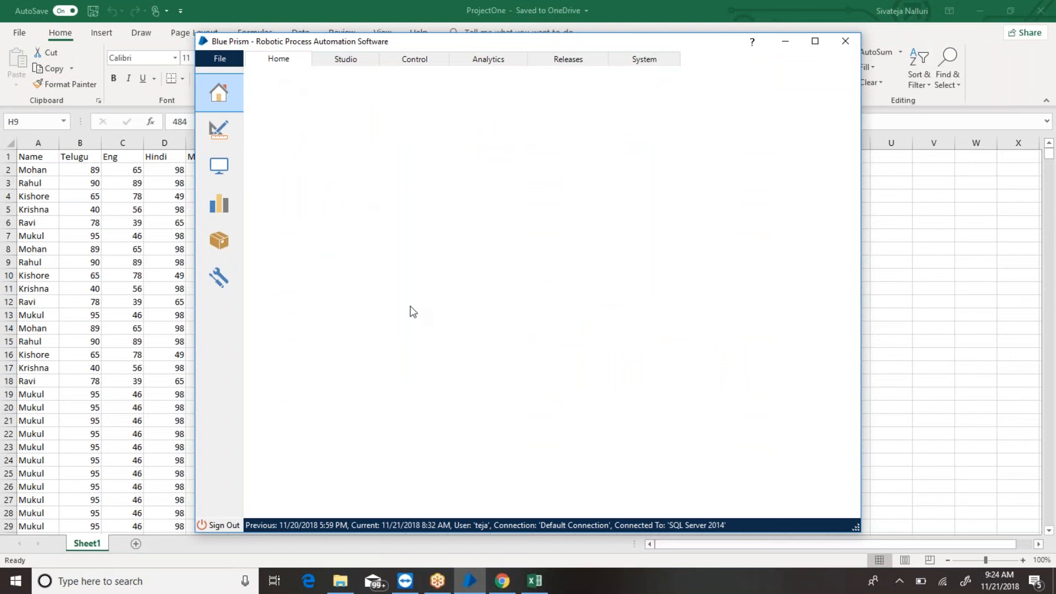
left_click(343, 59)
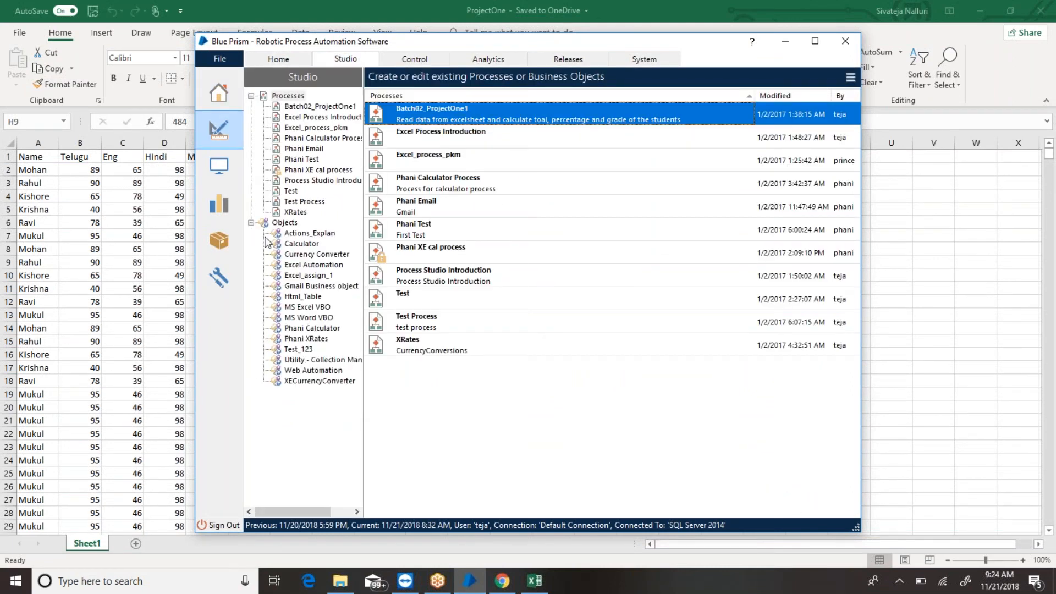
left_click(251, 222)
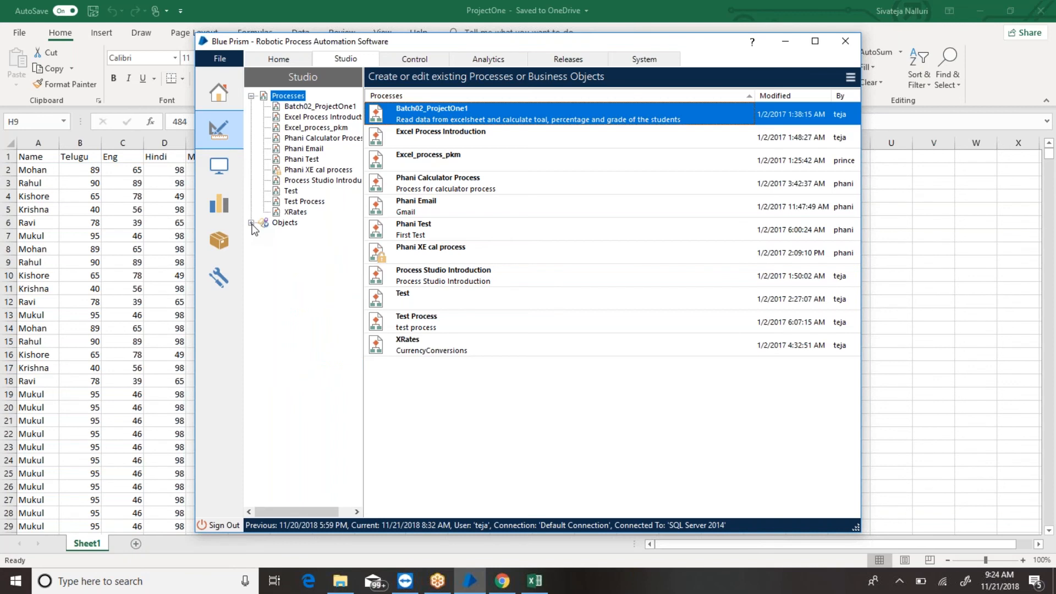
left_click(251, 96)
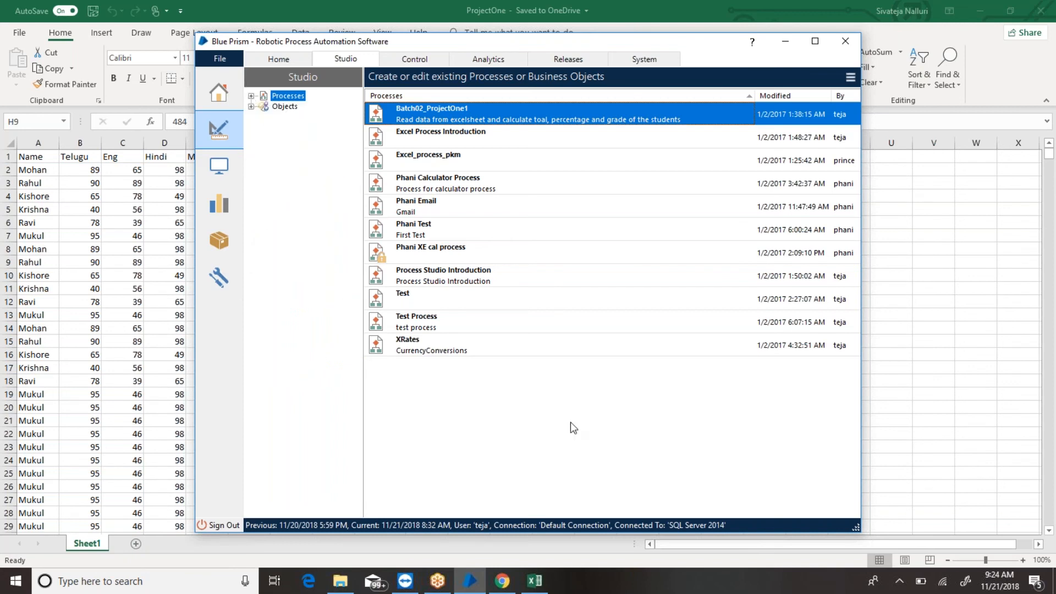
left_click(1043, 371)
left_click(812, 384)
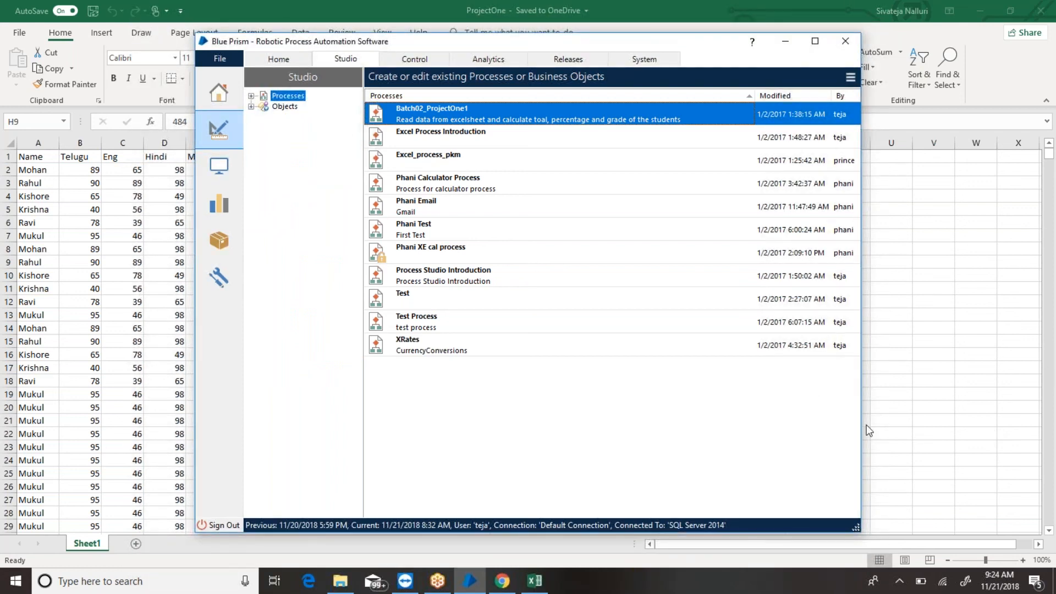